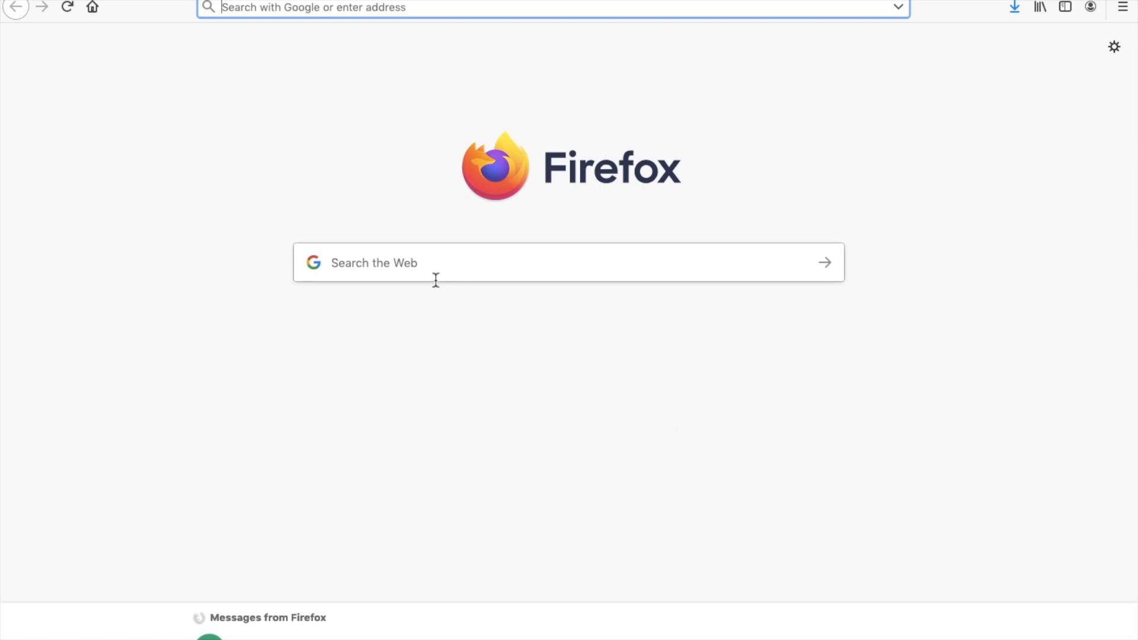
# Go to google.co.uk in the browser.
pyautogui.write('goo')
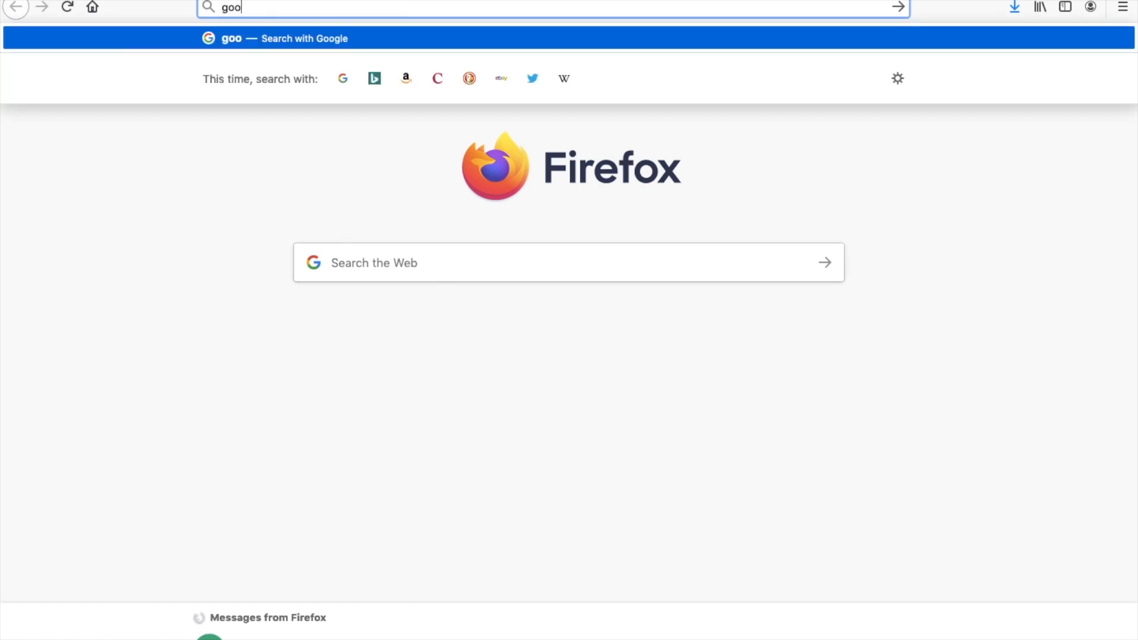
pyautogui.write('gle.co.uk')
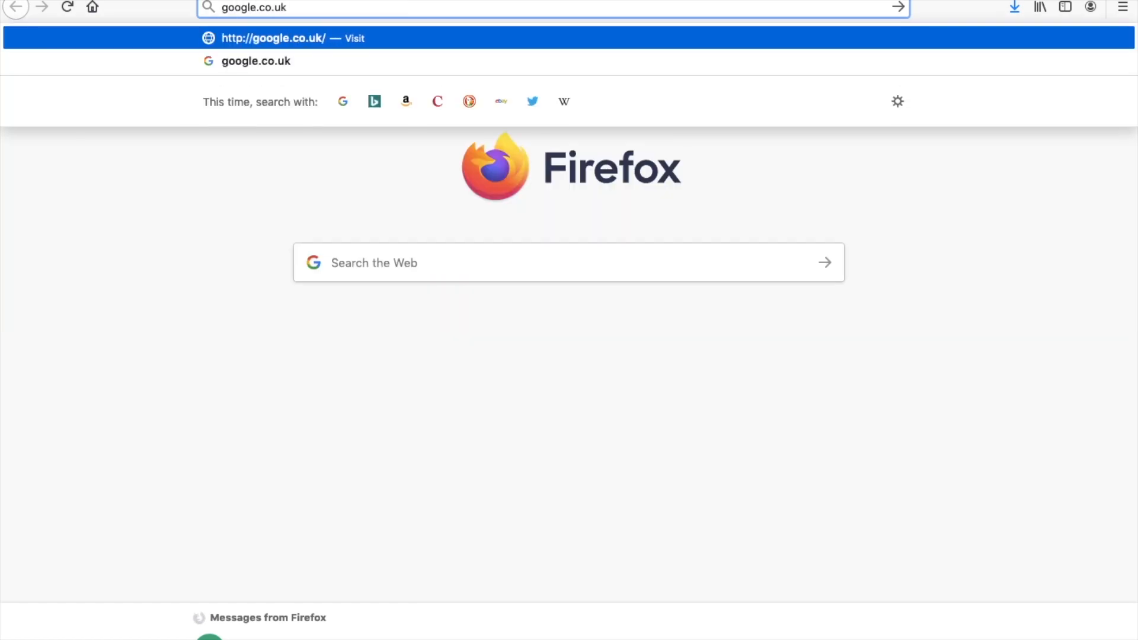
pyautogui.press('Return')
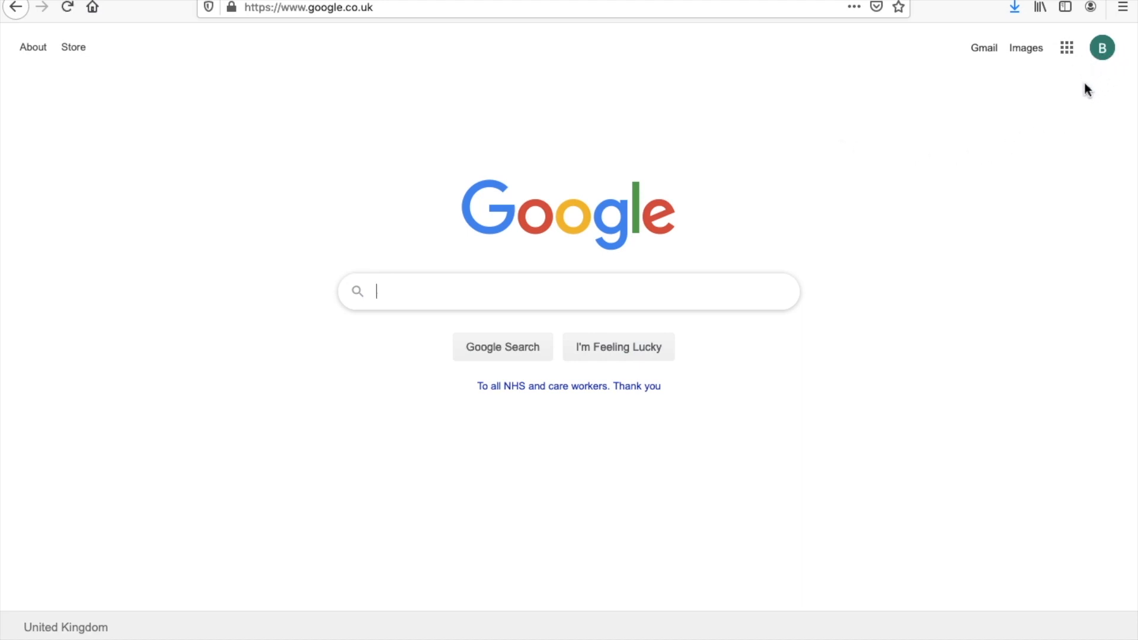
# Check which Google account is signed in, viewing the account details twice and closing them.
pyautogui.click(1105, 55)
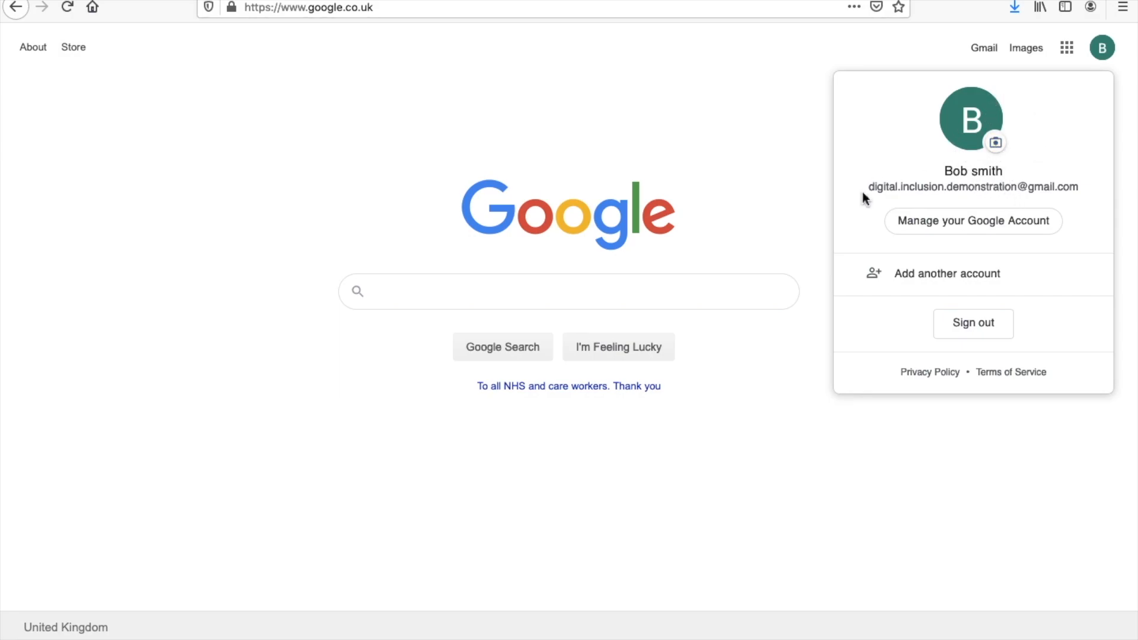
pyautogui.click(795, 268)
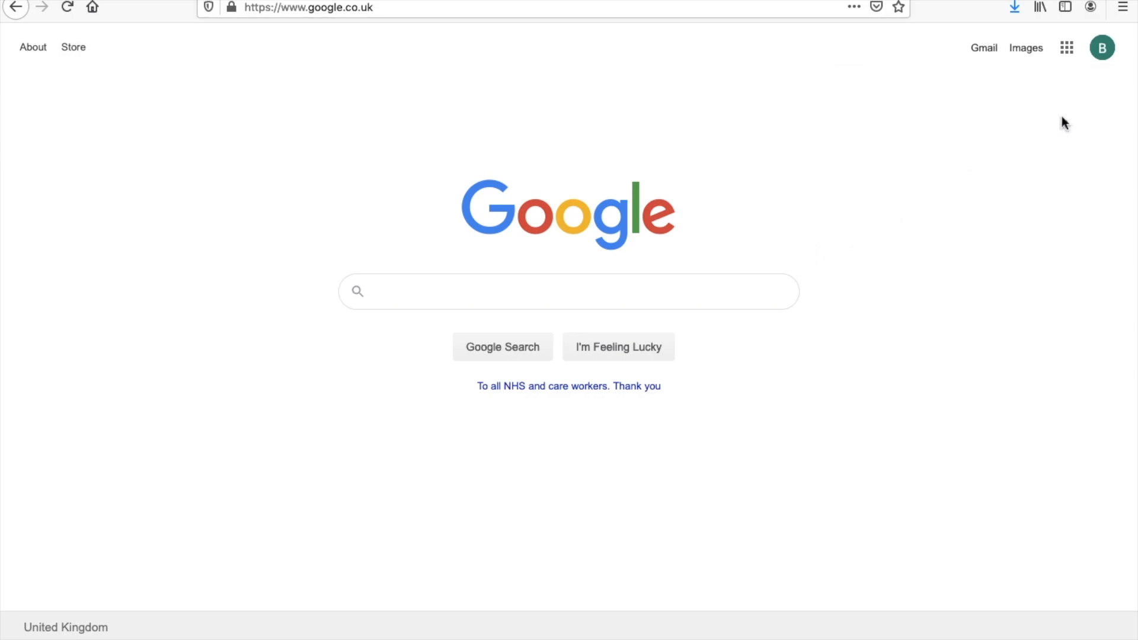
pyautogui.click(1100, 57)
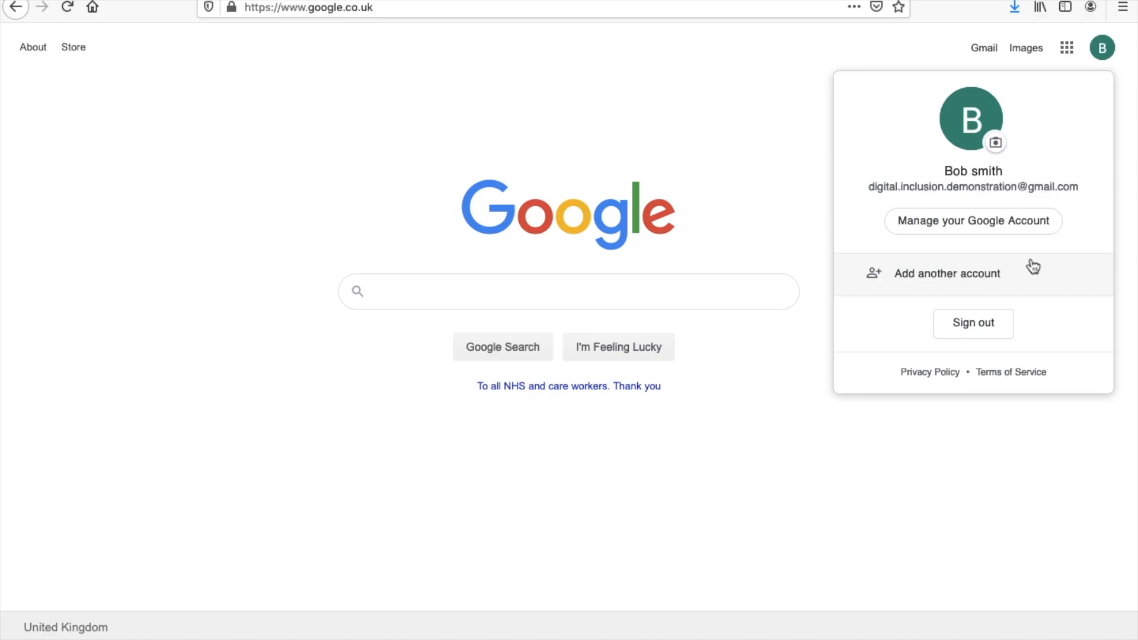
pyautogui.click(764, 134)
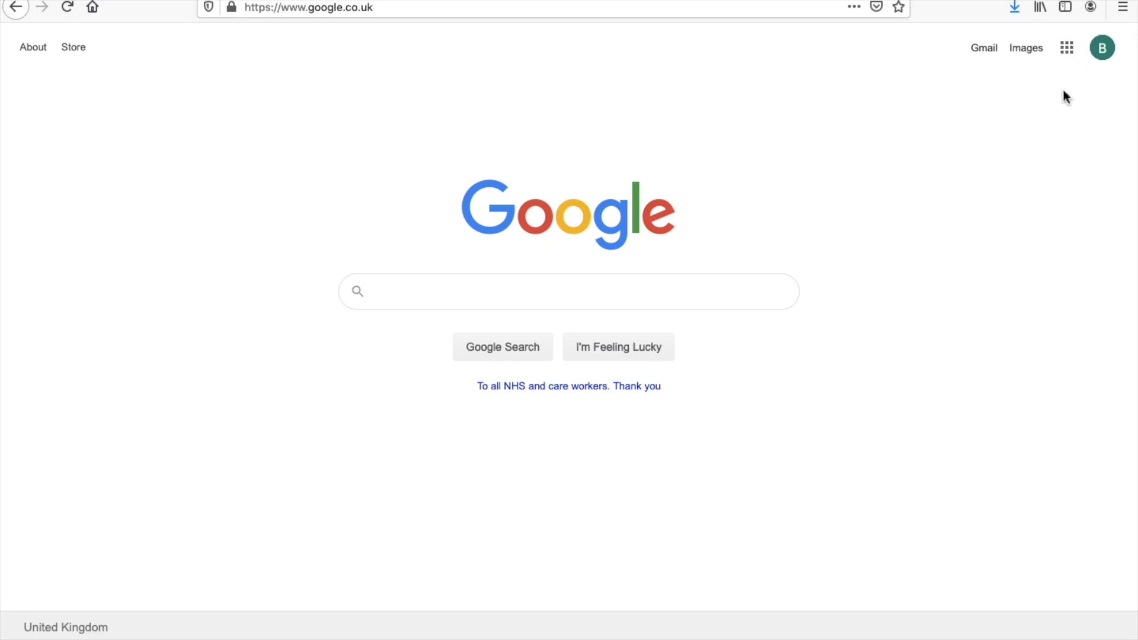
# Look through the list of Google apps and open Google Drive from it.
pyautogui.click(1067, 51)
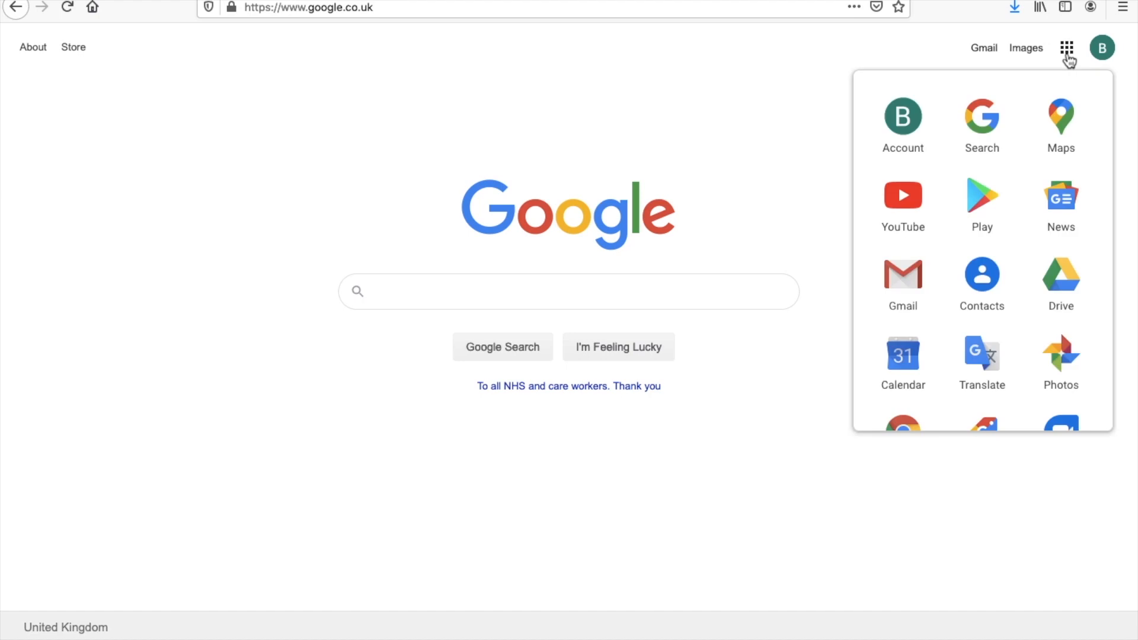
pyautogui.scroll(-3, 1023, 178)
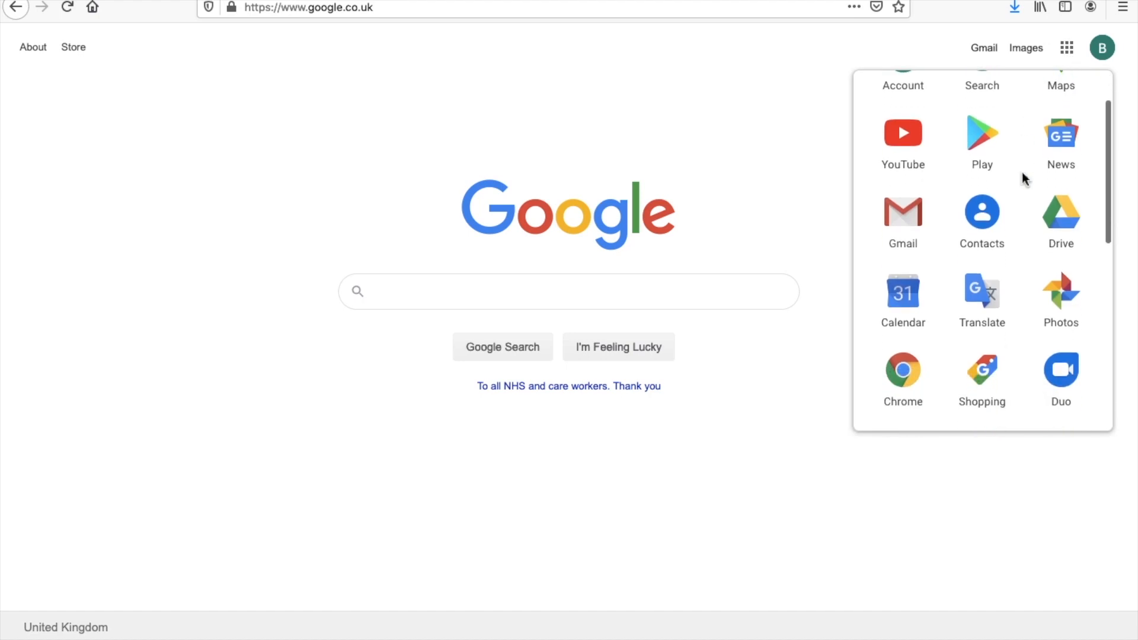
pyautogui.scroll(-5, 1023, 178)
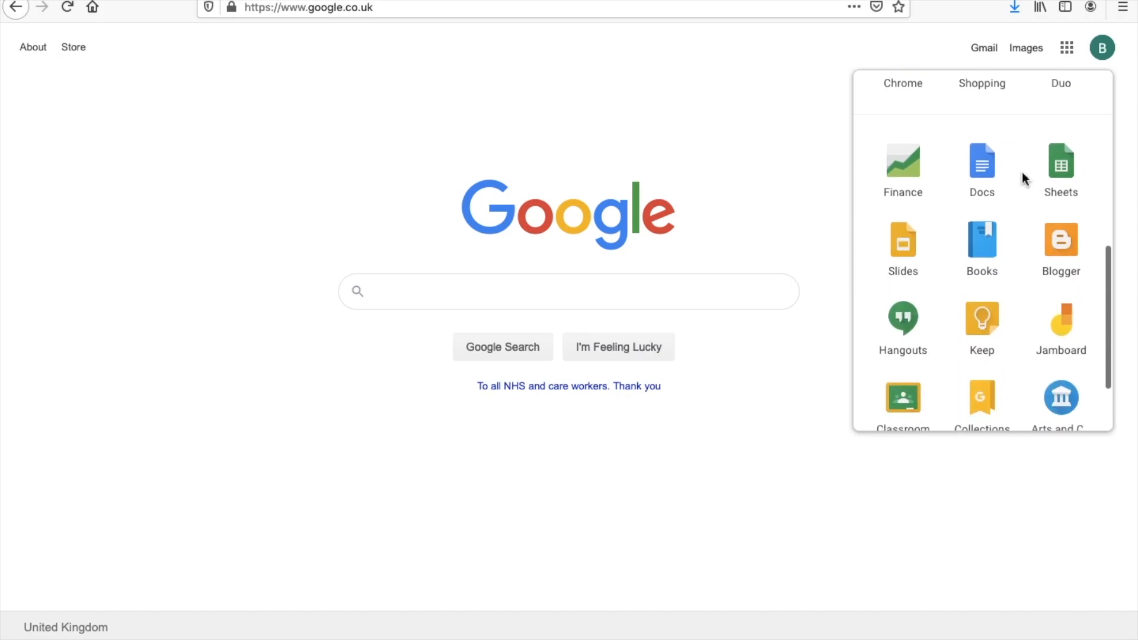
pyautogui.scroll(-1, 1024, 178)
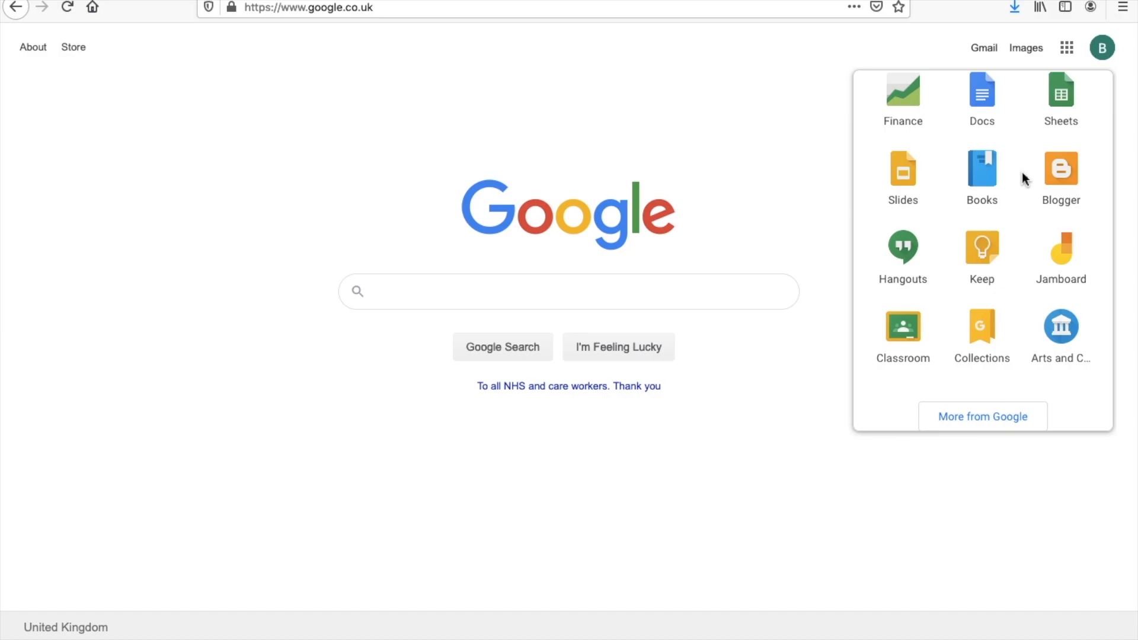
pyautogui.scroll(4, 1024, 178)
pyautogui.scroll(4, 1024, 178)
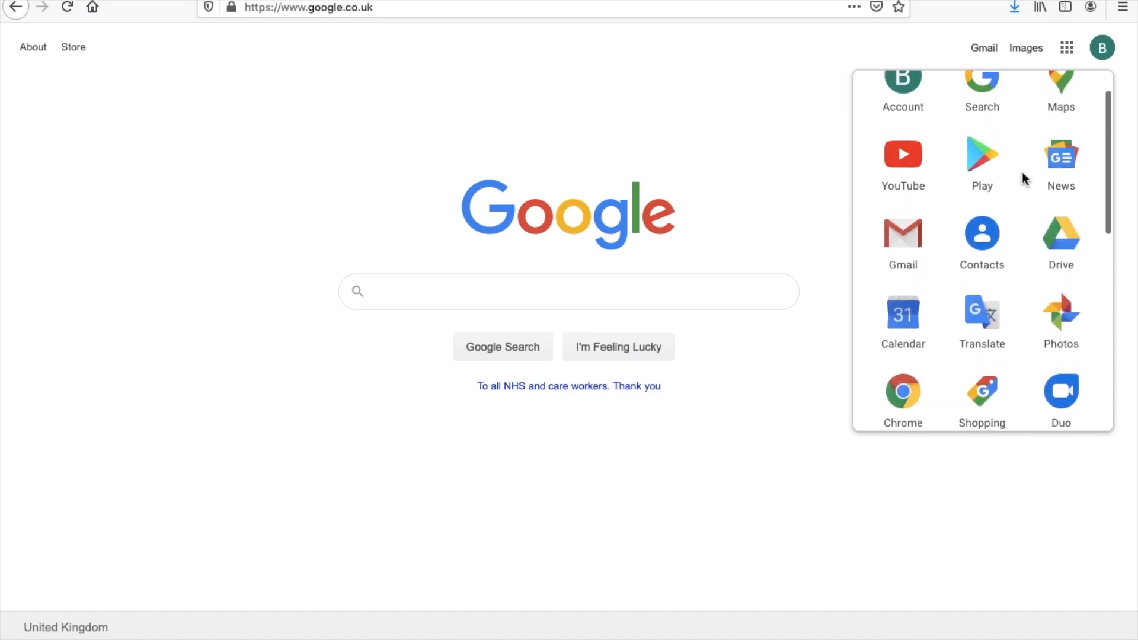
pyautogui.click(1060, 242)
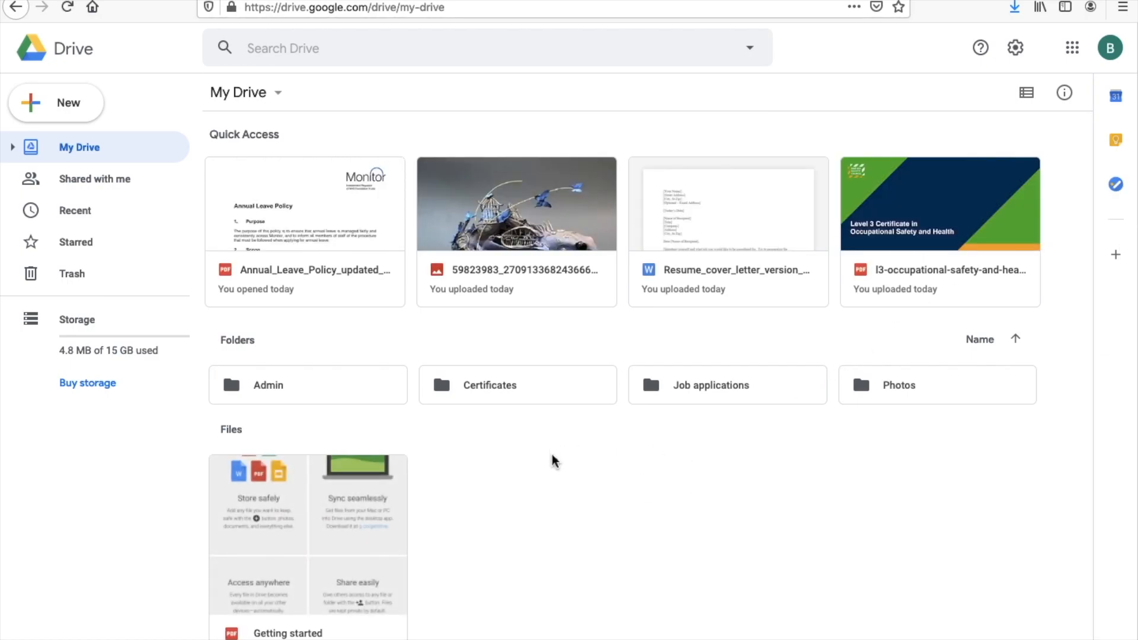
# Look inside the Admin and Certificates folders, returning to My Drive after each one.
pyautogui.scroll(-1, 555, 459)
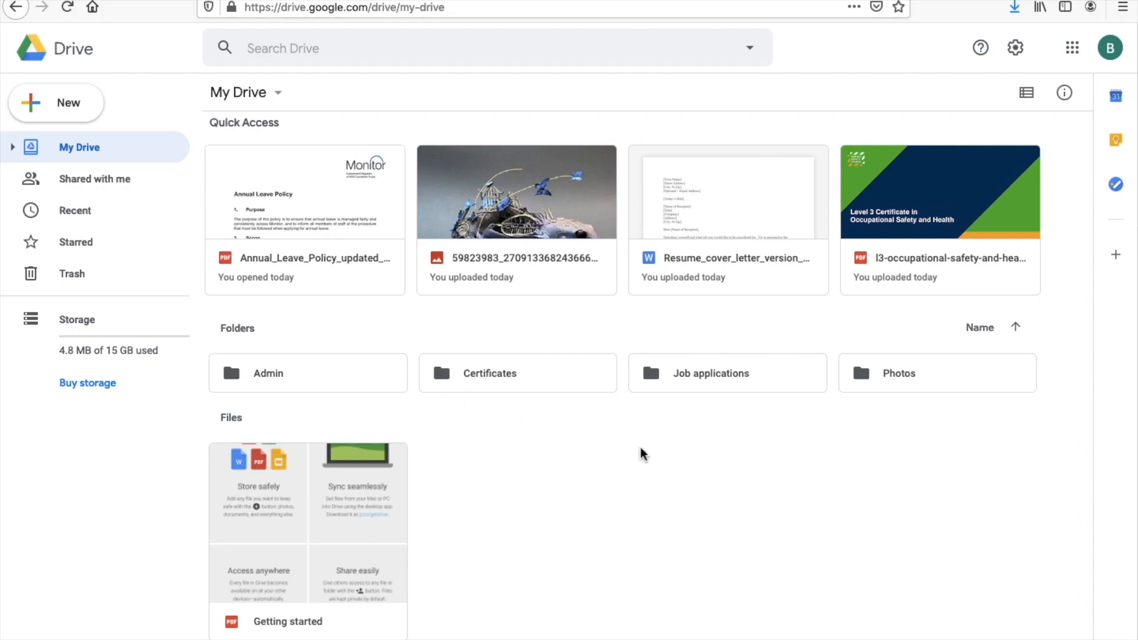
pyautogui.scroll(-1, 642, 453)
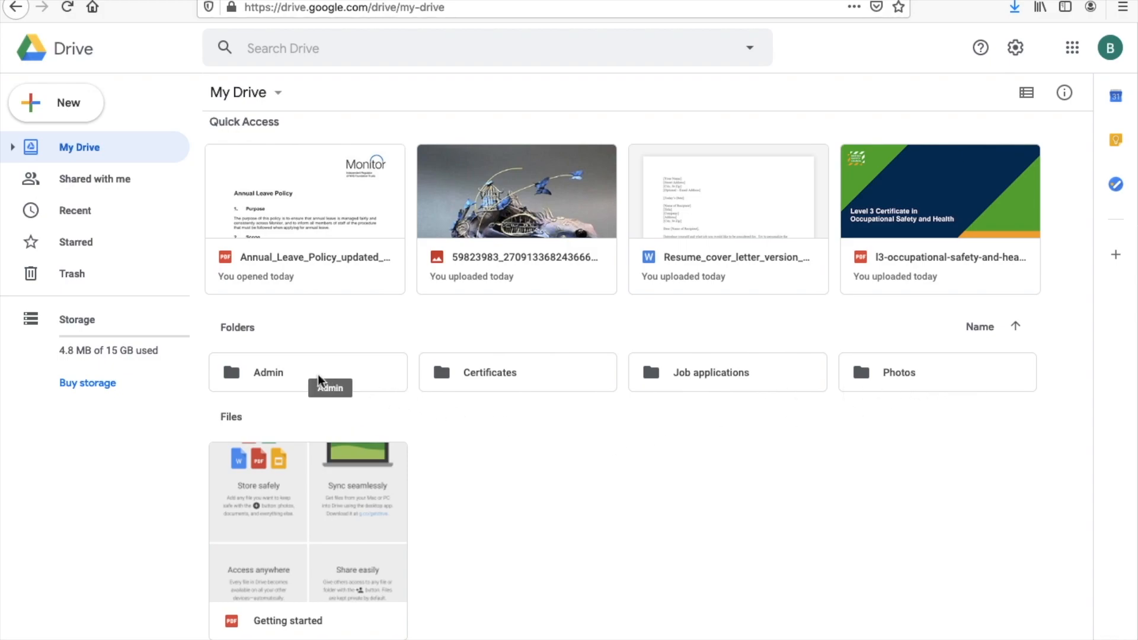
pyautogui.doubleClick(302, 372)
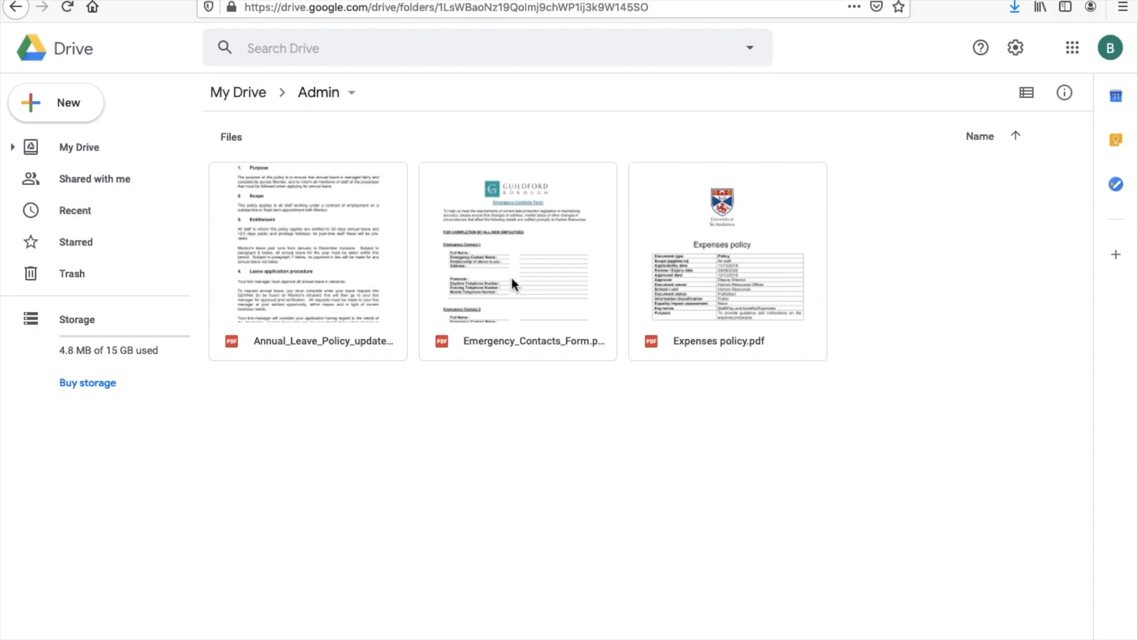
pyautogui.click(254, 100)
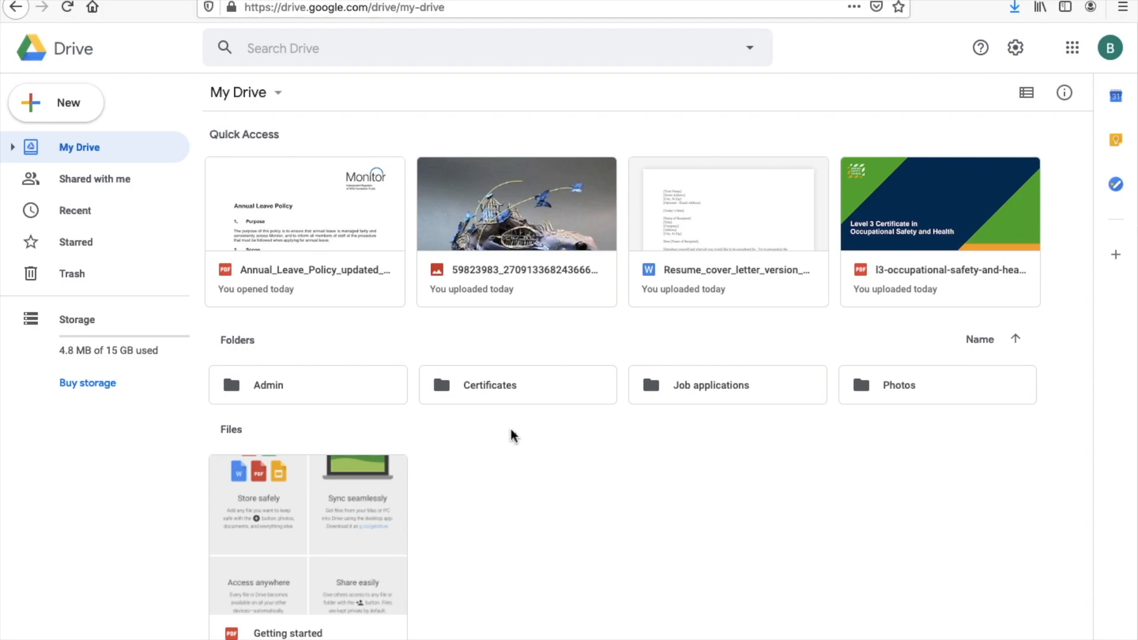
pyautogui.doubleClick(494, 387)
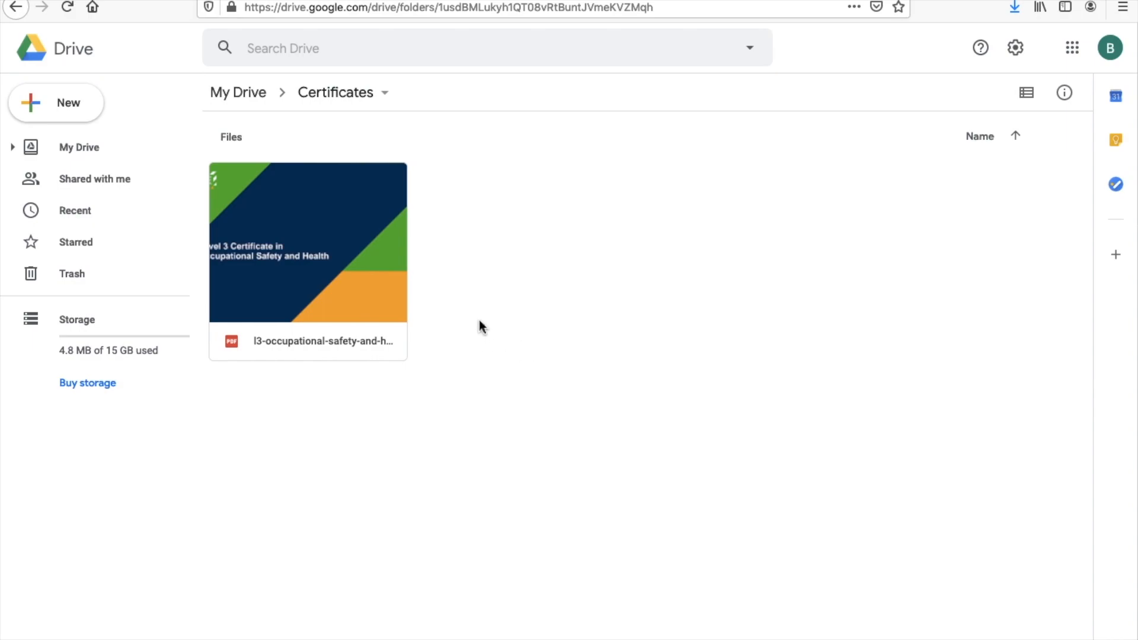
pyautogui.click(242, 94)
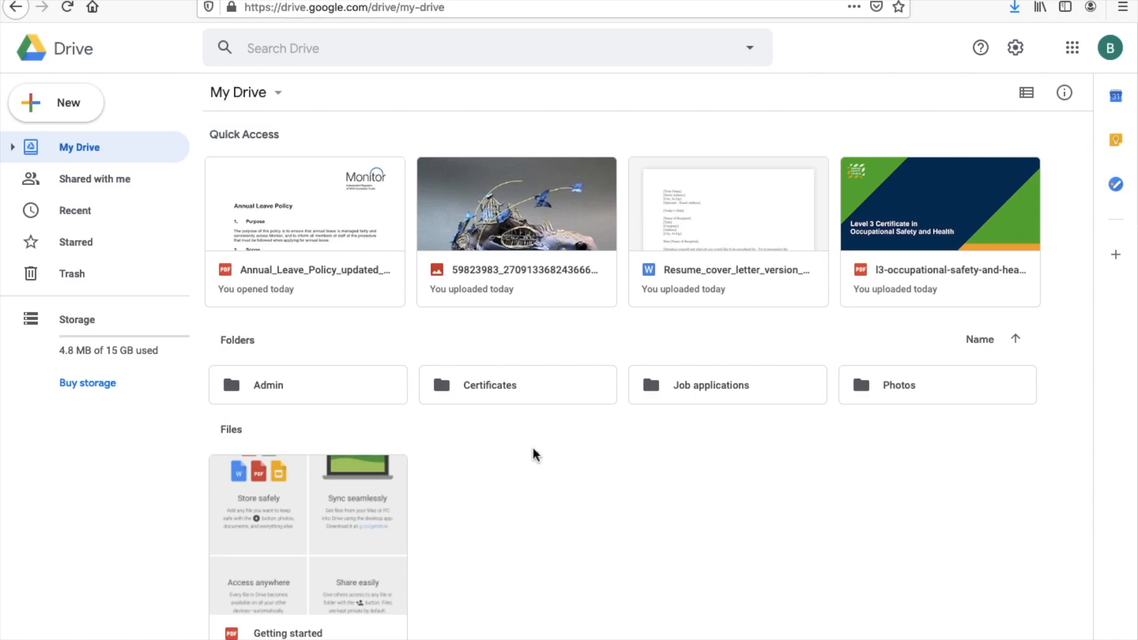
# Create a new folder named "Invoices" in My Drive and deselect it.
pyautogui.rightClick(498, 456)
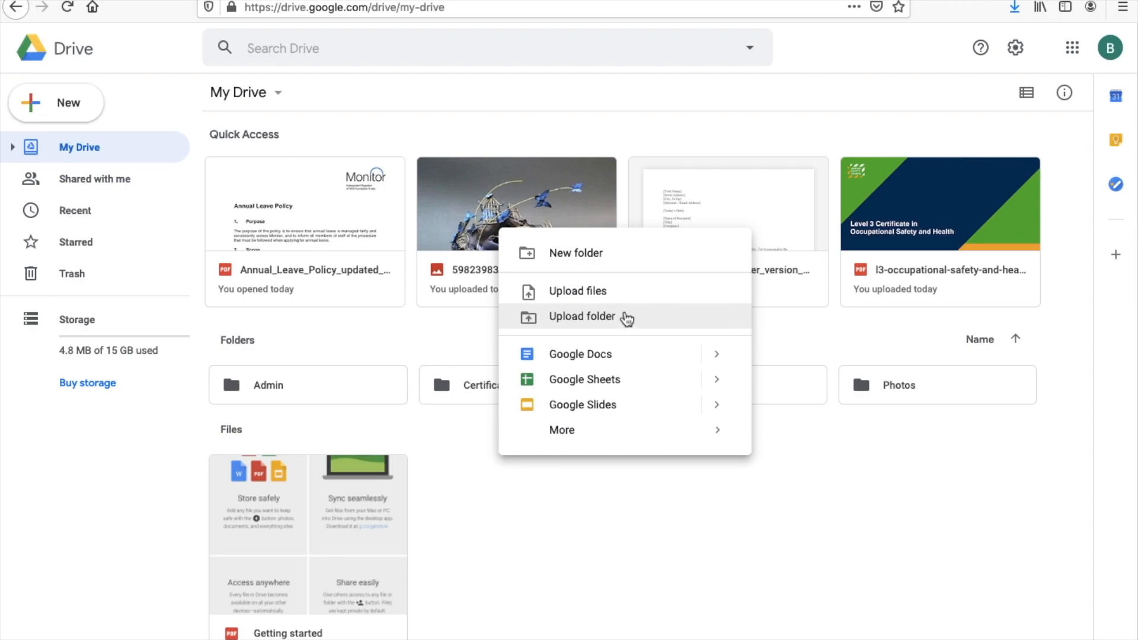
pyautogui.click(616, 259)
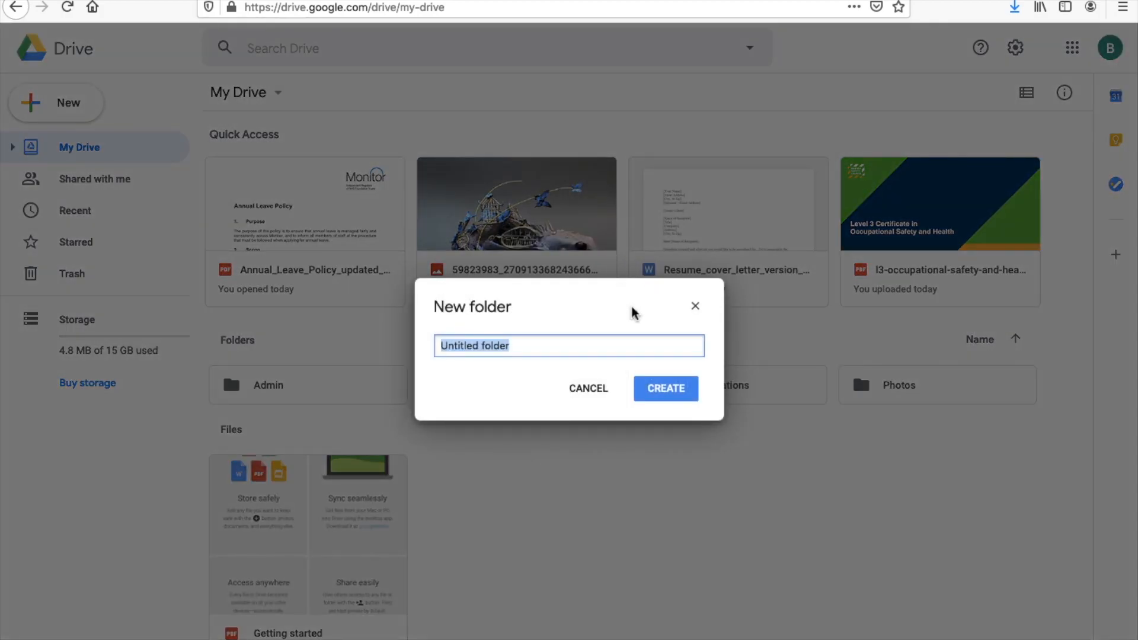
pyautogui.press('BackSpace')
pyautogui.write('Invoices')
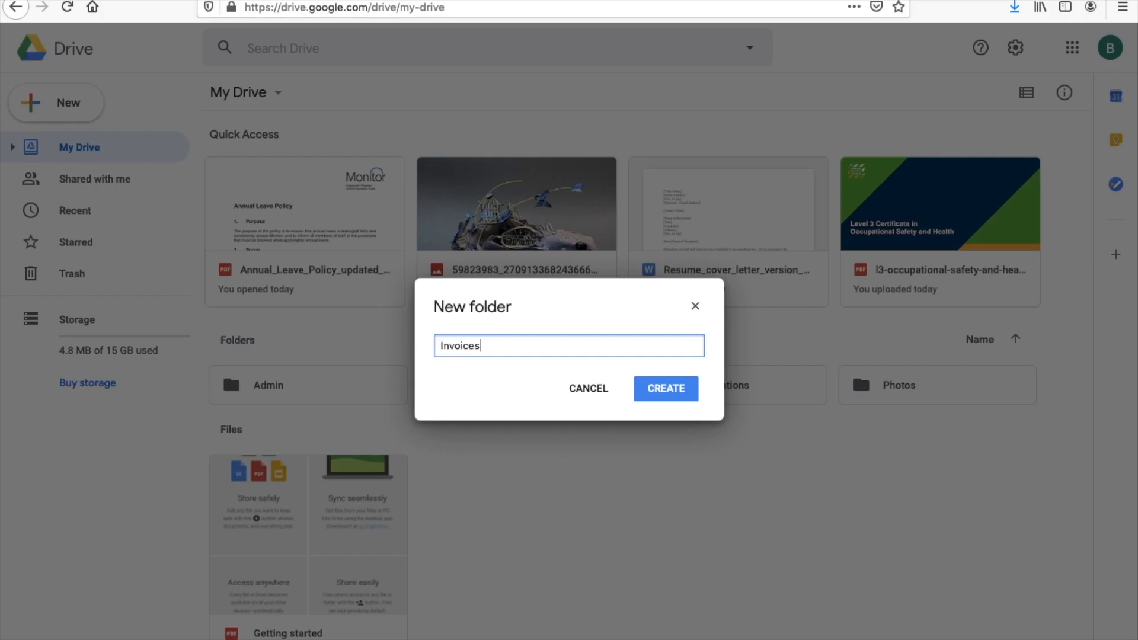
pyautogui.click(680, 395)
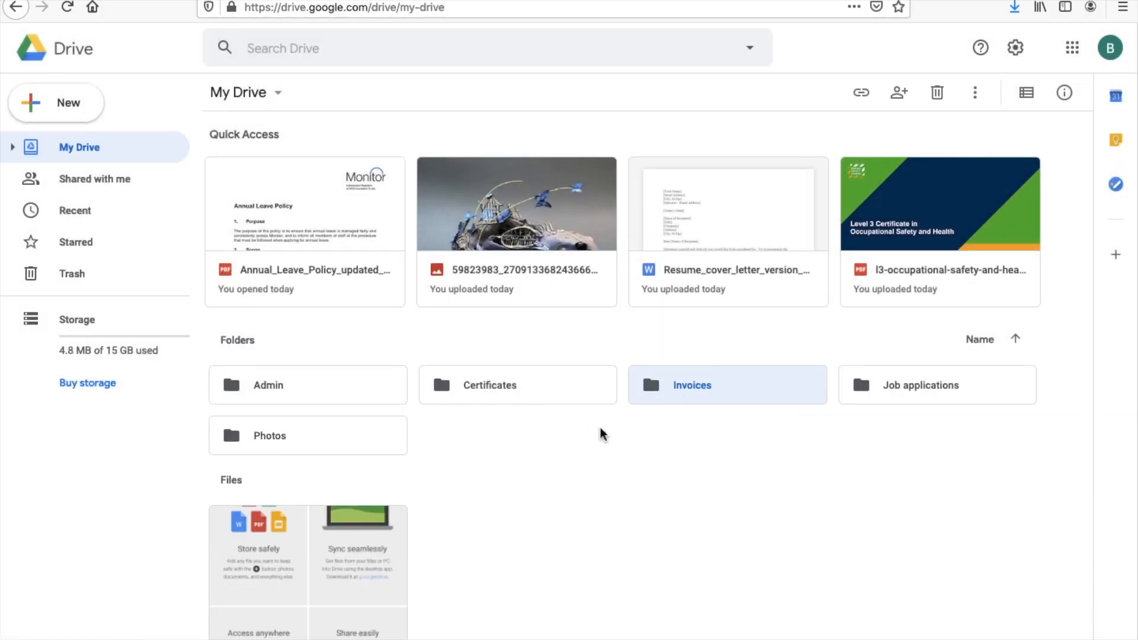
pyautogui.click(594, 448)
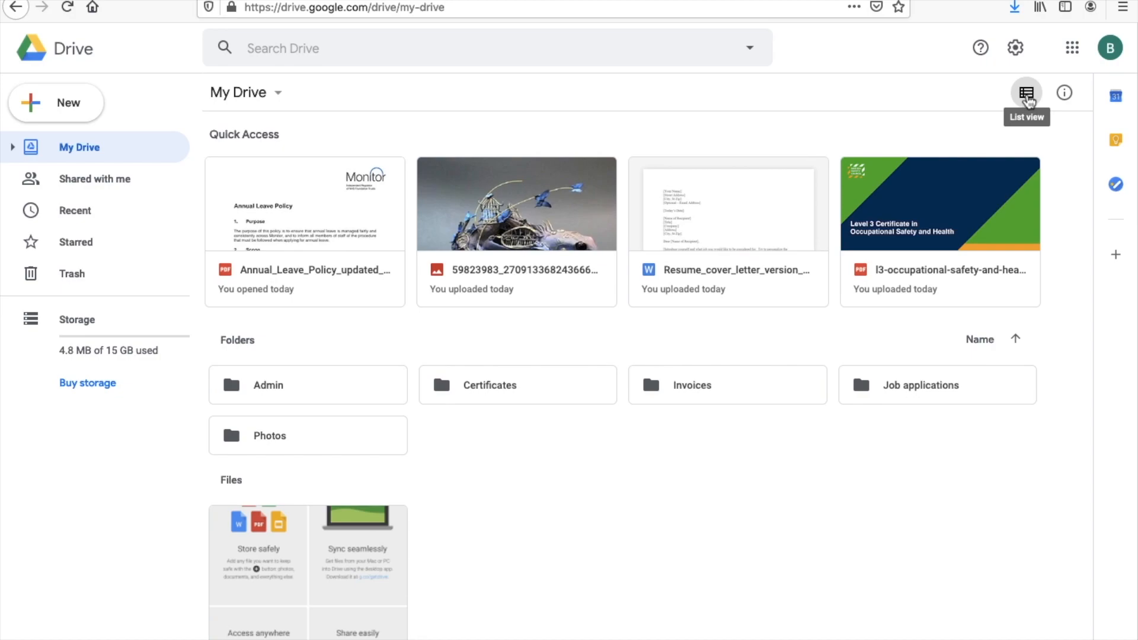
# Switch My Drive between list view and grid view twice, ending in grid view.
pyautogui.click(1027, 95)
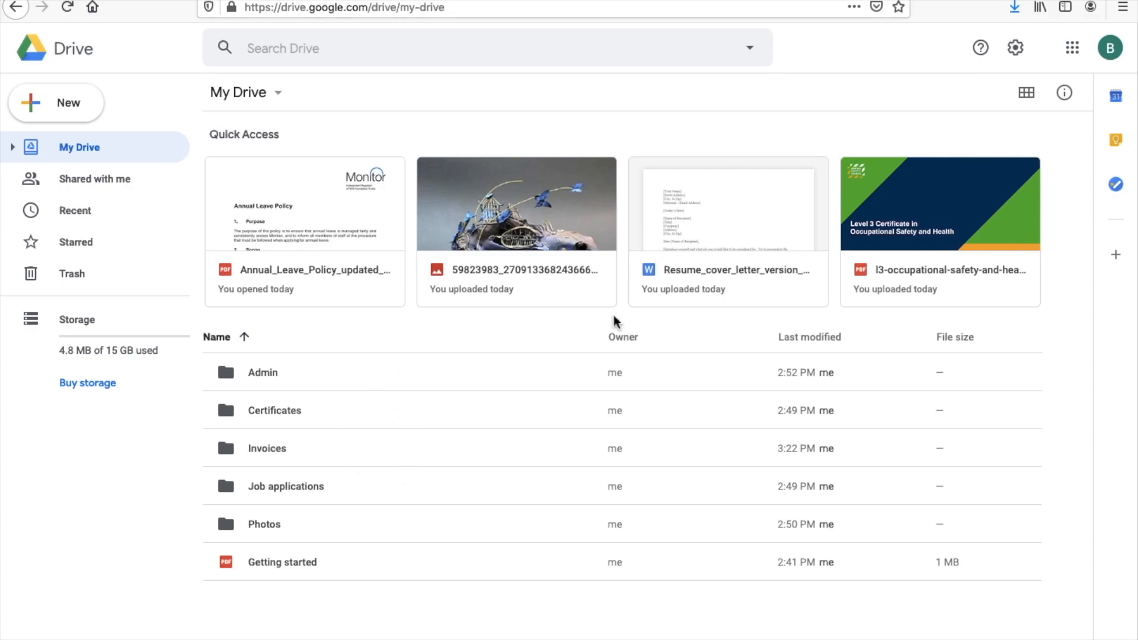
pyautogui.click(1028, 105)
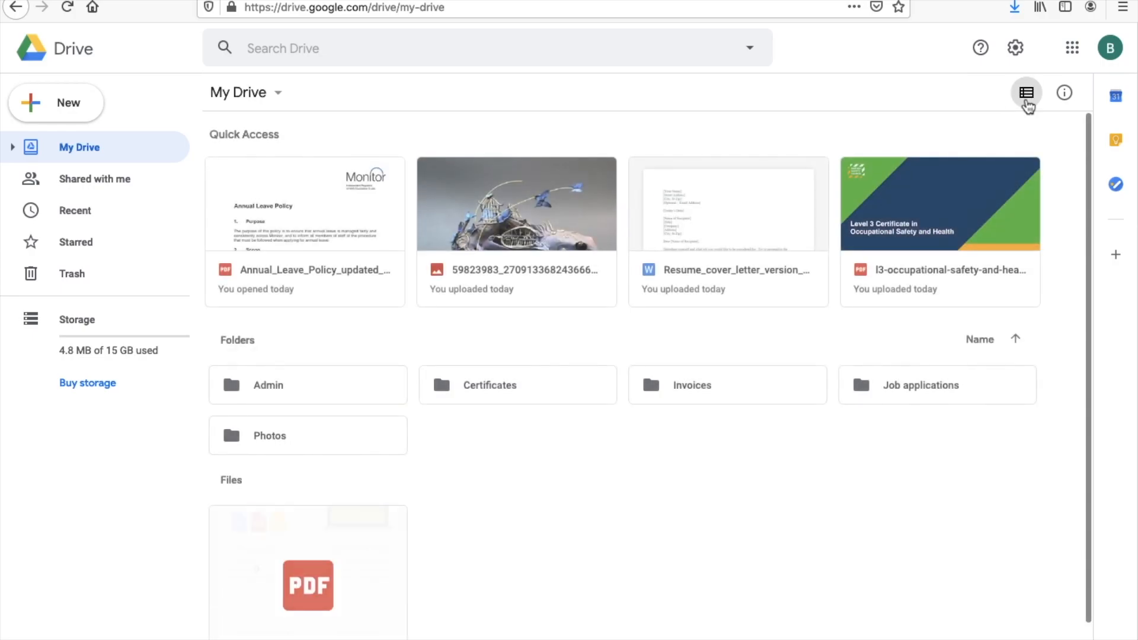
pyautogui.click(1027, 102)
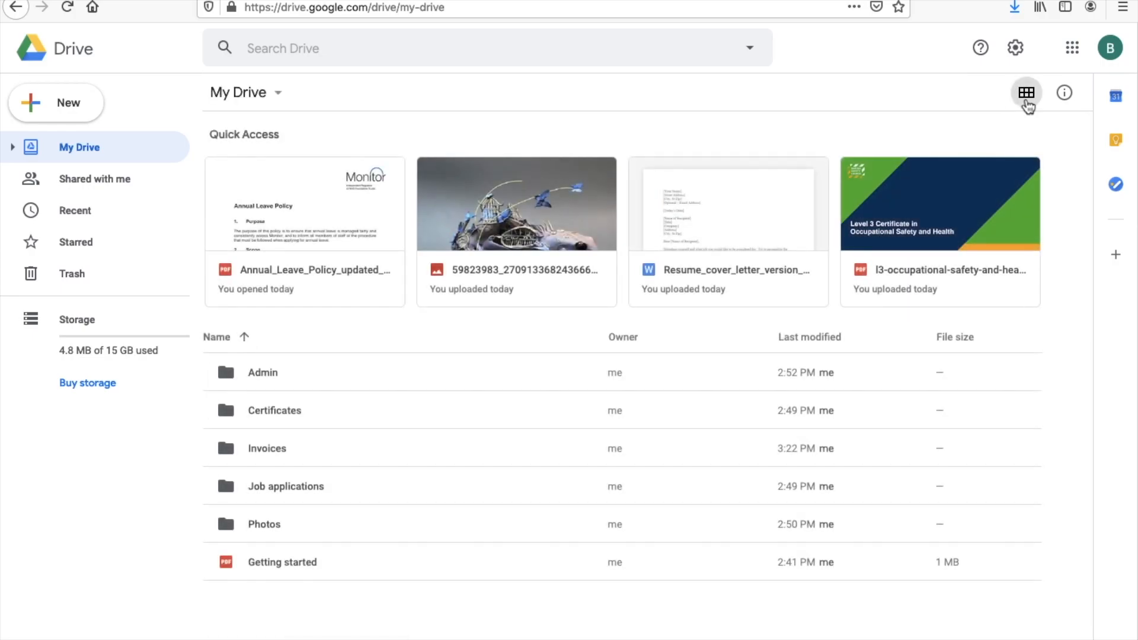
pyautogui.click(1028, 104)
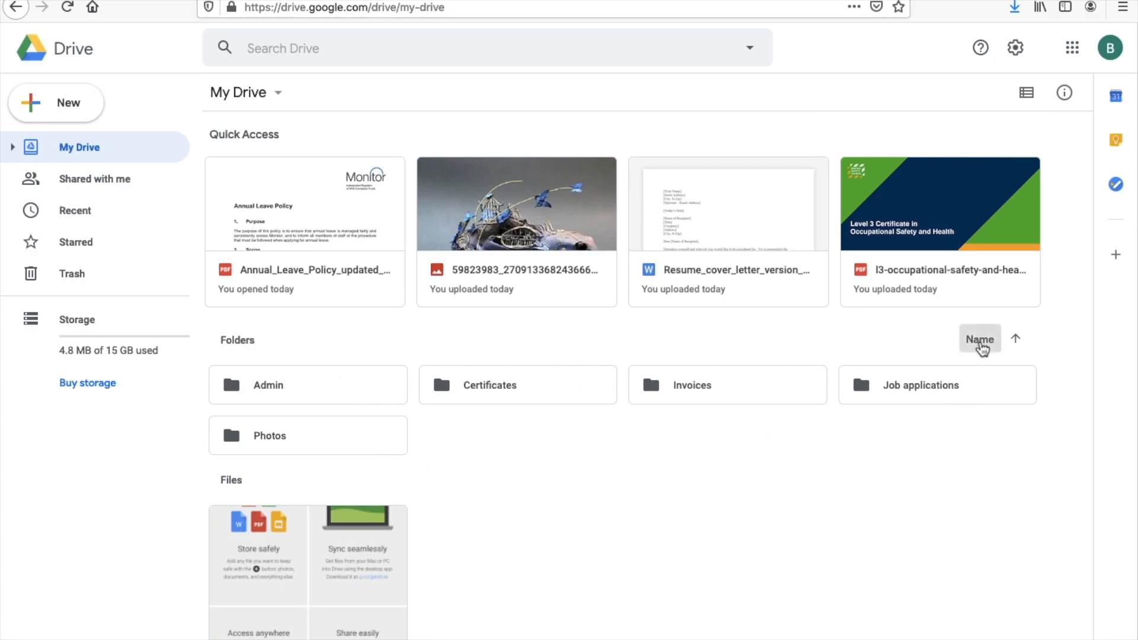
# Sort My Drive by Last modified, reverse the order, and return the sorting to Name.
pyautogui.click(982, 345)
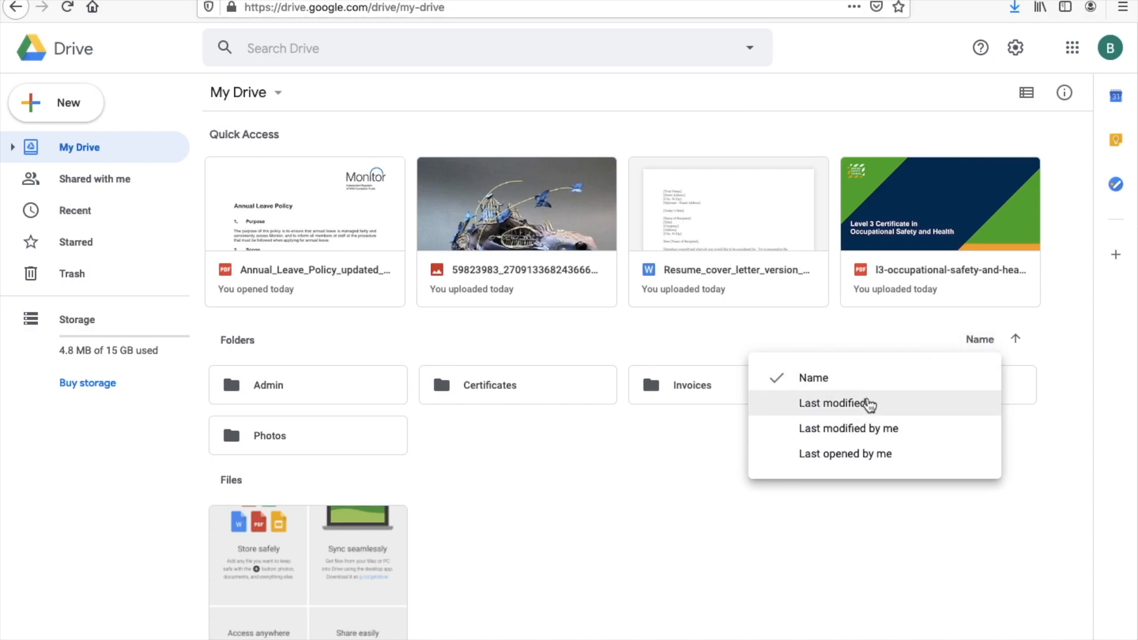
pyautogui.click(868, 409)
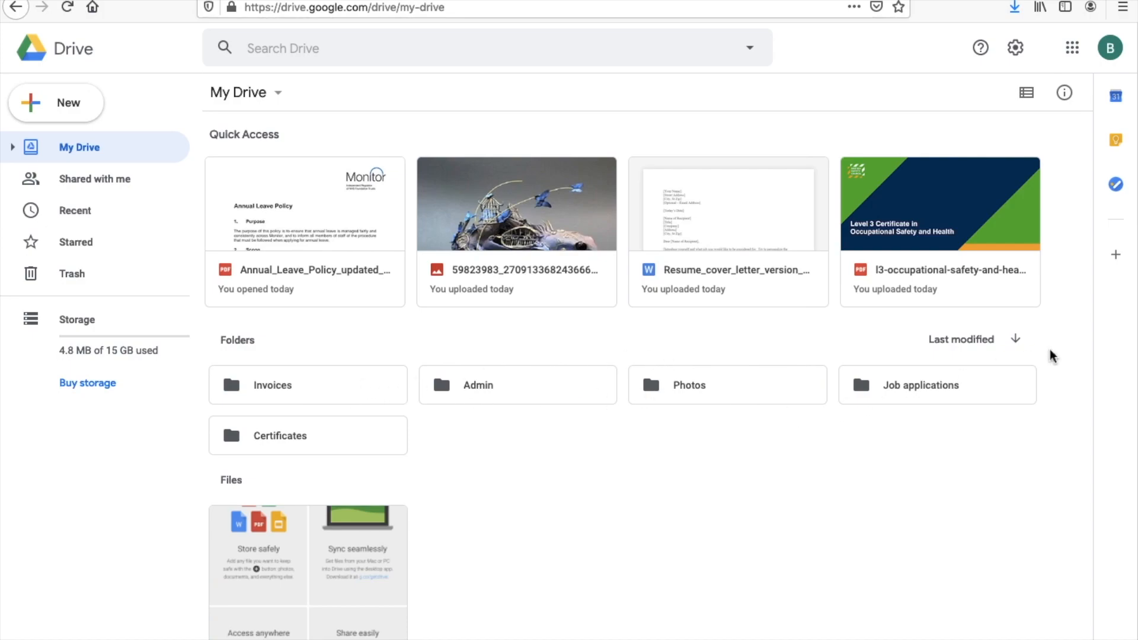
pyautogui.click(1011, 348)
pyautogui.click(969, 342)
pyautogui.click(963, 349)
pyautogui.click(959, 353)
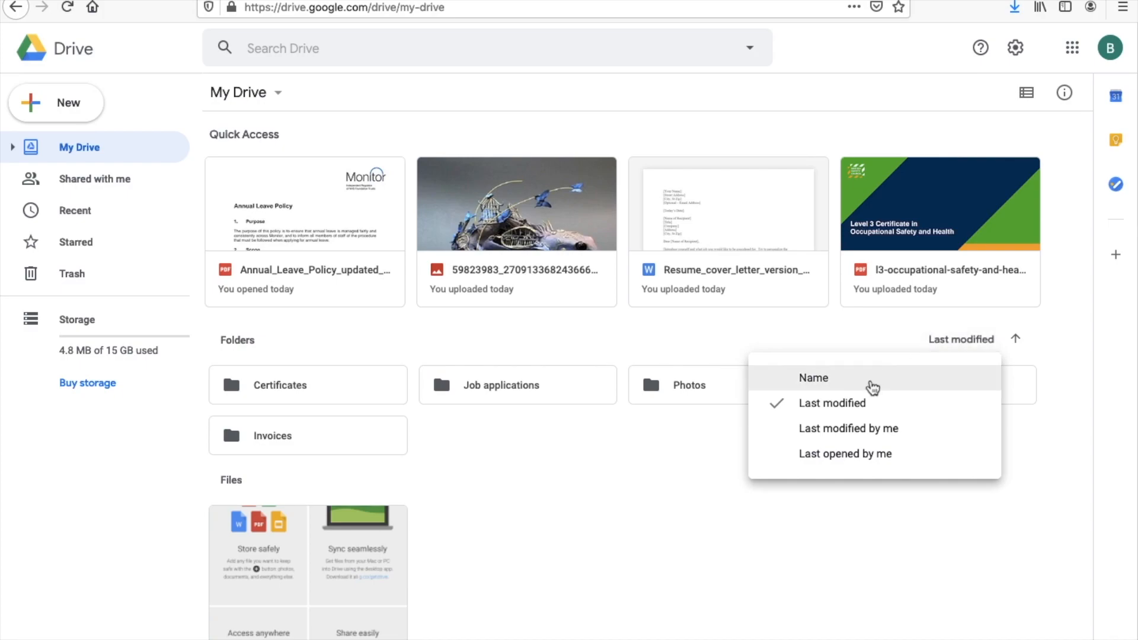
pyautogui.click(871, 385)
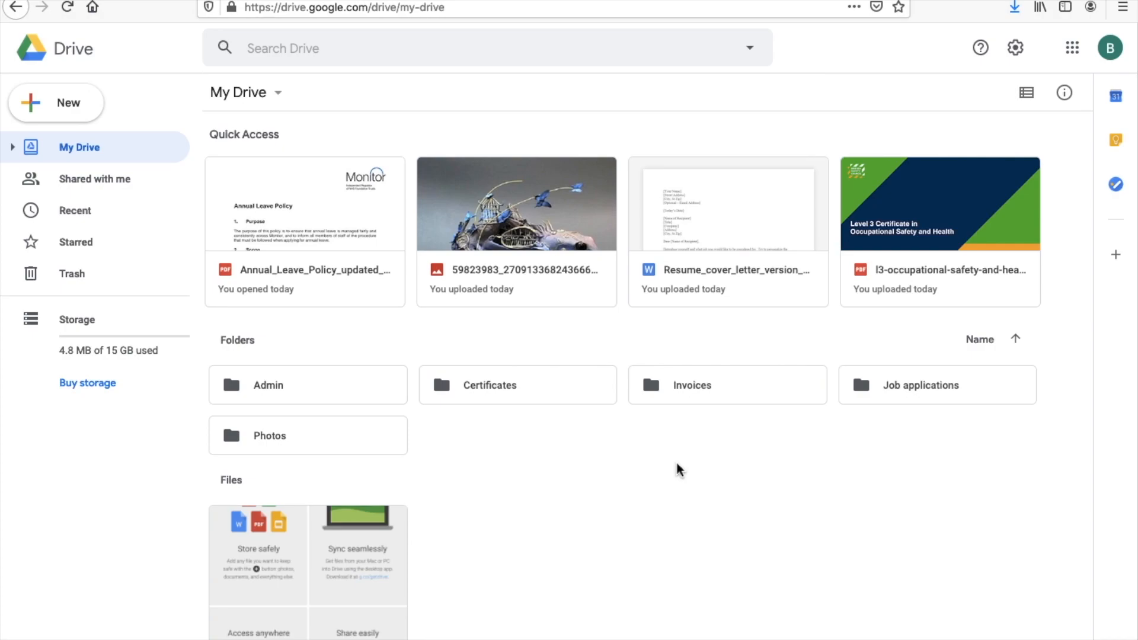
# Open the Invoices folder, move the browser window down, and bring the Digi Tutorial Finder window to the front.
pyautogui.doubleClick(695, 396)
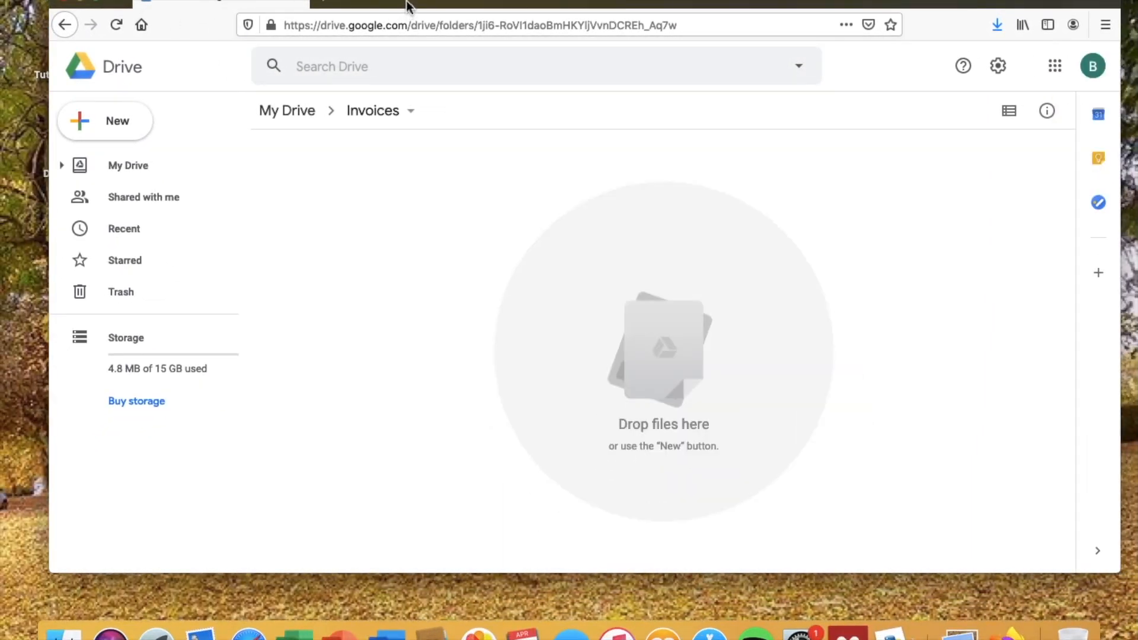
pyautogui.moveTo(407, 6); pyautogui.dragTo(375, 163)
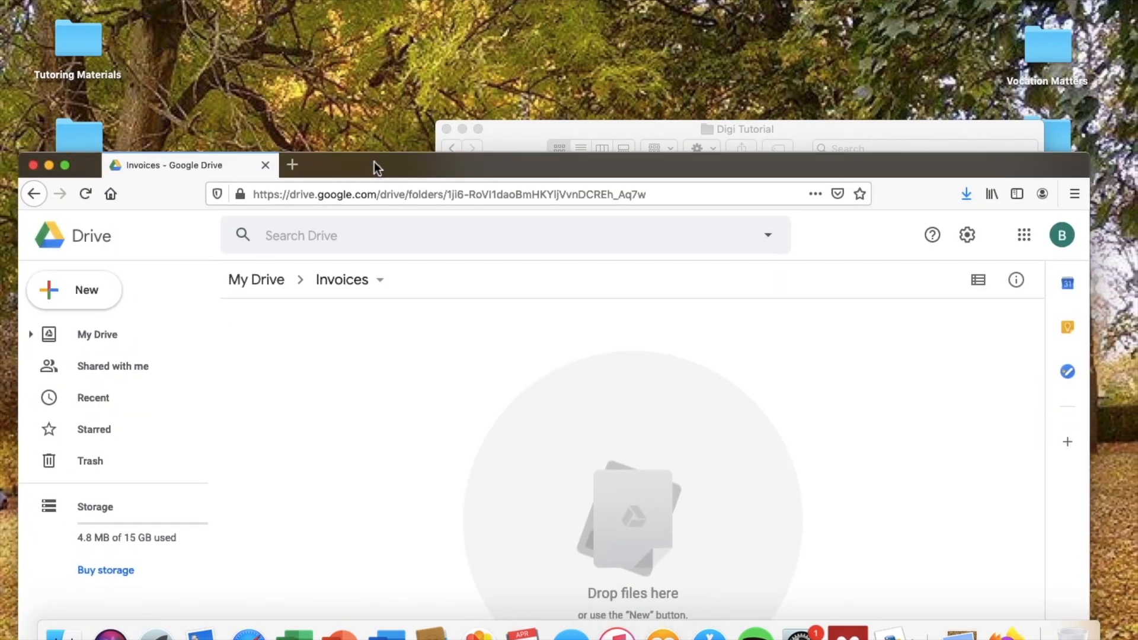
pyautogui.click(527, 131)
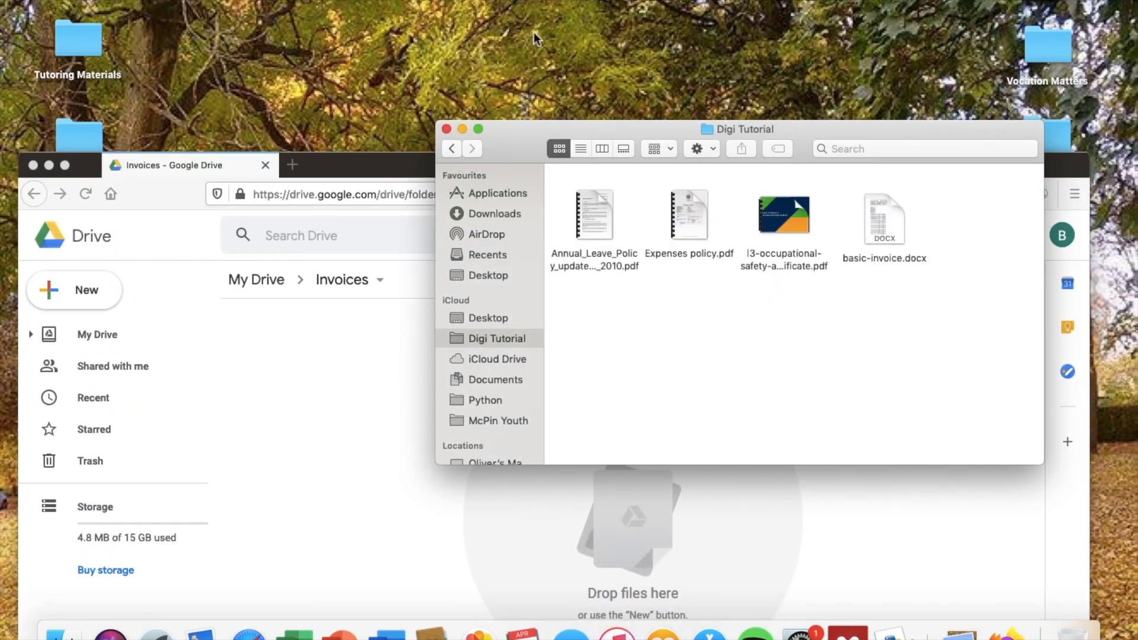
# Upload basic-invoice.docx from the Digi Tutorial Finder window into the Invoices folder and expand the browser window to fill the screen.
pyautogui.moveTo(529, 135); pyautogui.dragTo(524, 32)
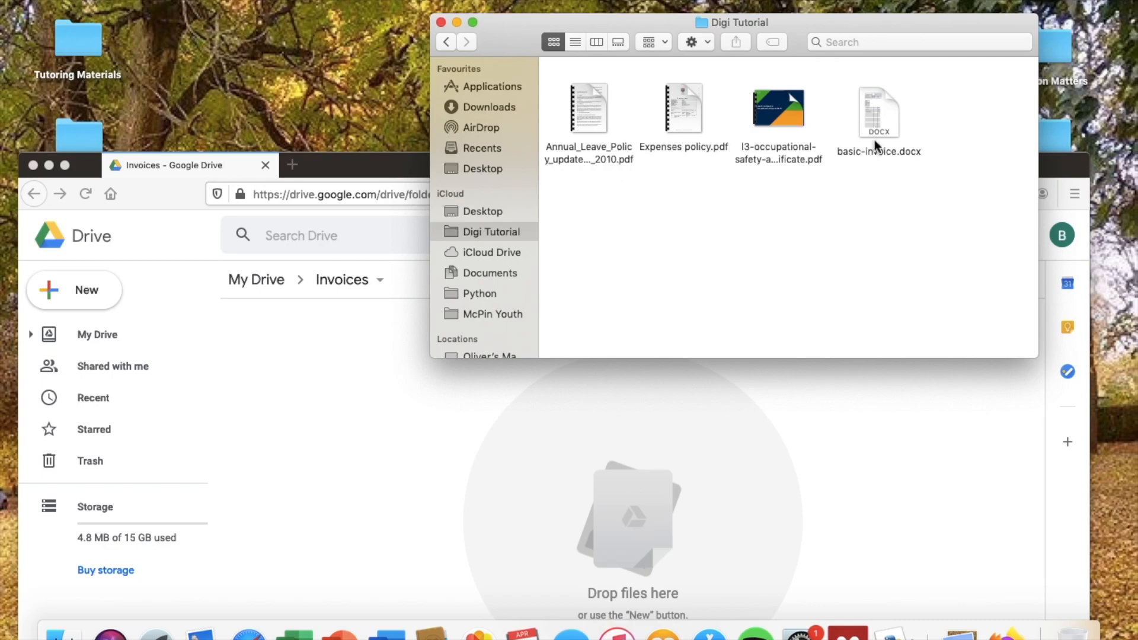
pyautogui.moveTo(878, 115); pyautogui.dragTo(369, 376)
pyautogui.moveTo(421, 168); pyautogui.dragTo(437, 0)
pyautogui.click(83, 5)
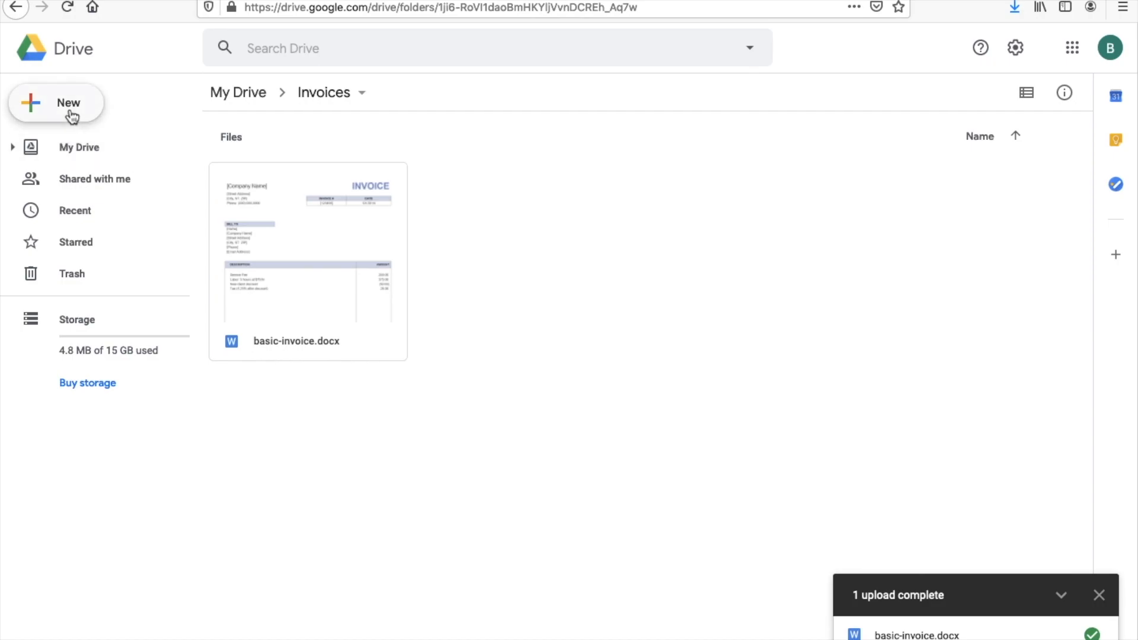
# View the file and folder upload options for adding new items to the Invoices folder and close them without choosing one.
pyautogui.click(49, 112)
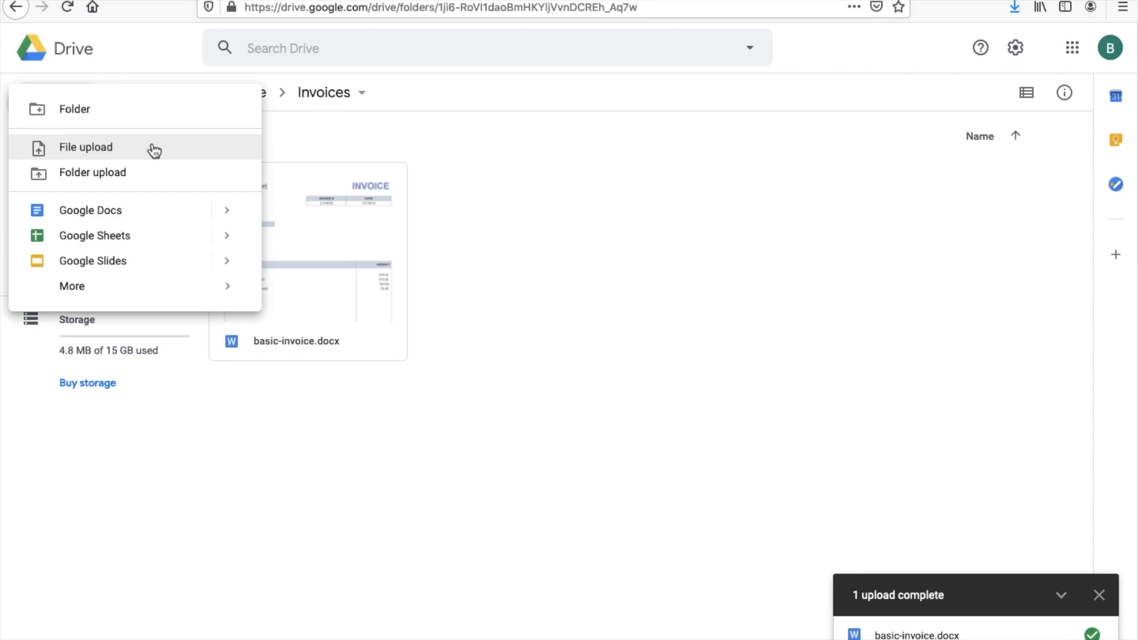
pyautogui.click(534, 300)
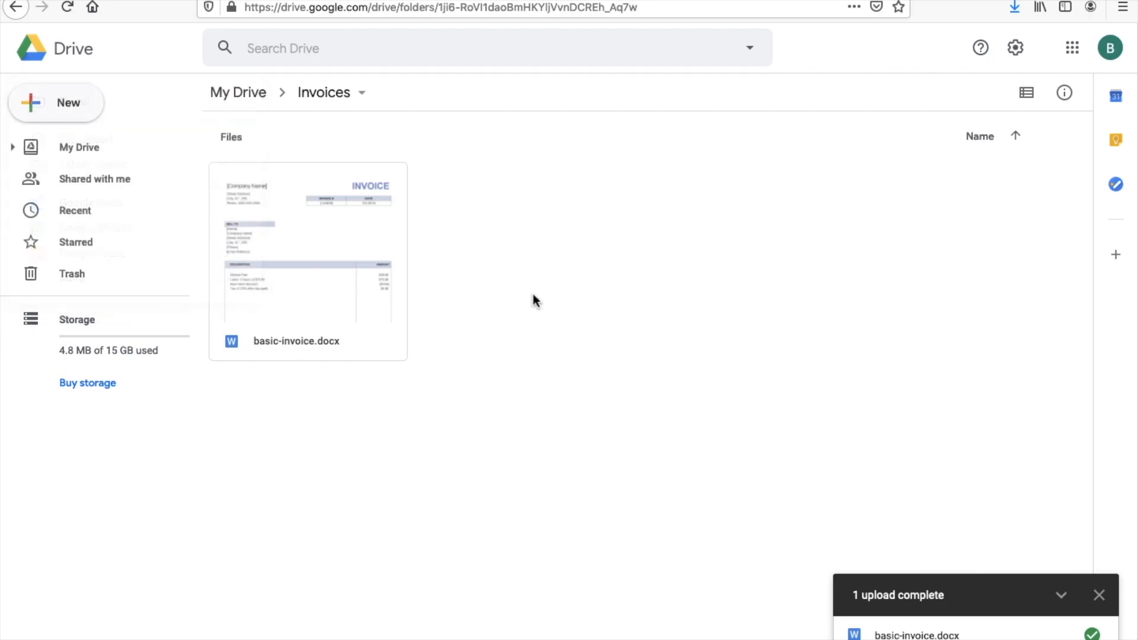
# Return to My Drive and remove the Getting started PDF.
pyautogui.click(241, 101)
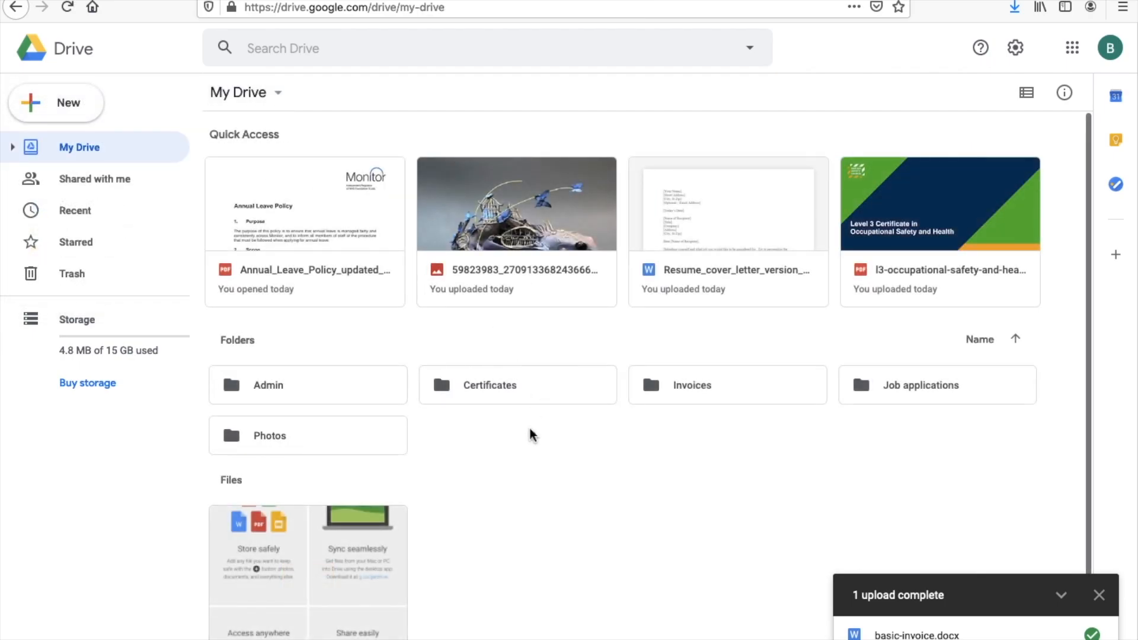
pyautogui.scroll(-1, 532, 432)
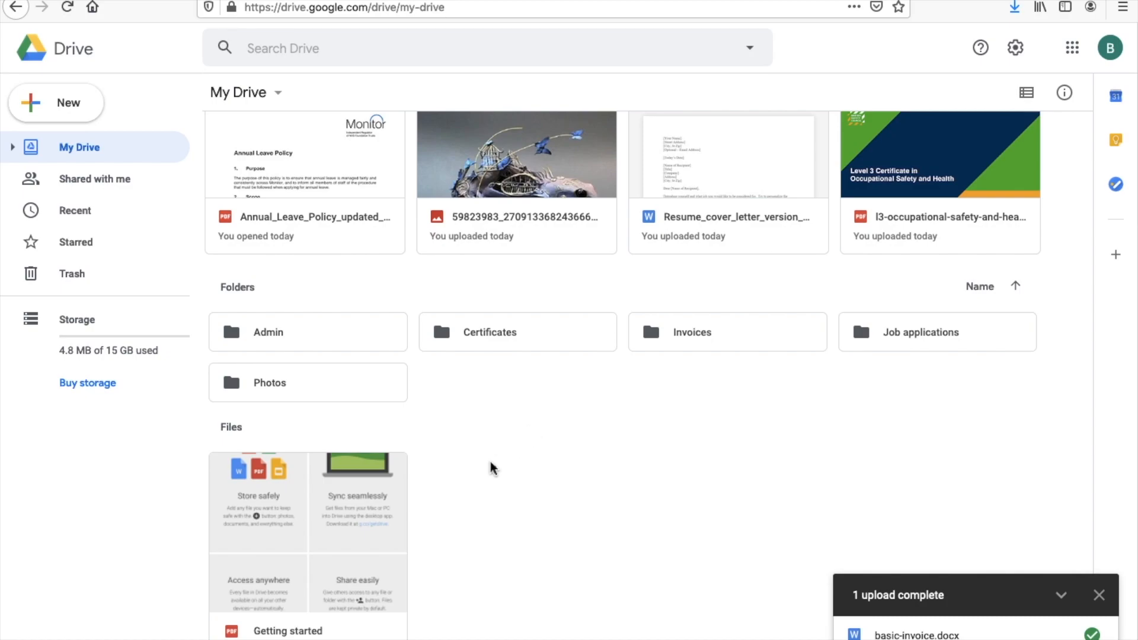
pyautogui.rightClick(314, 545)
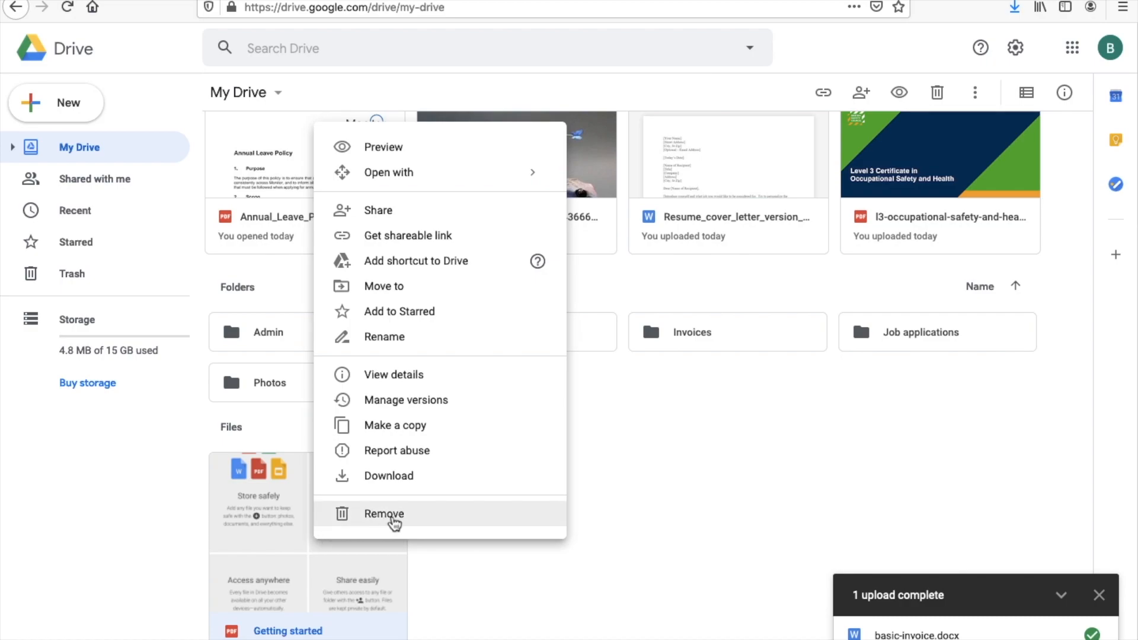
pyautogui.click(384, 514)
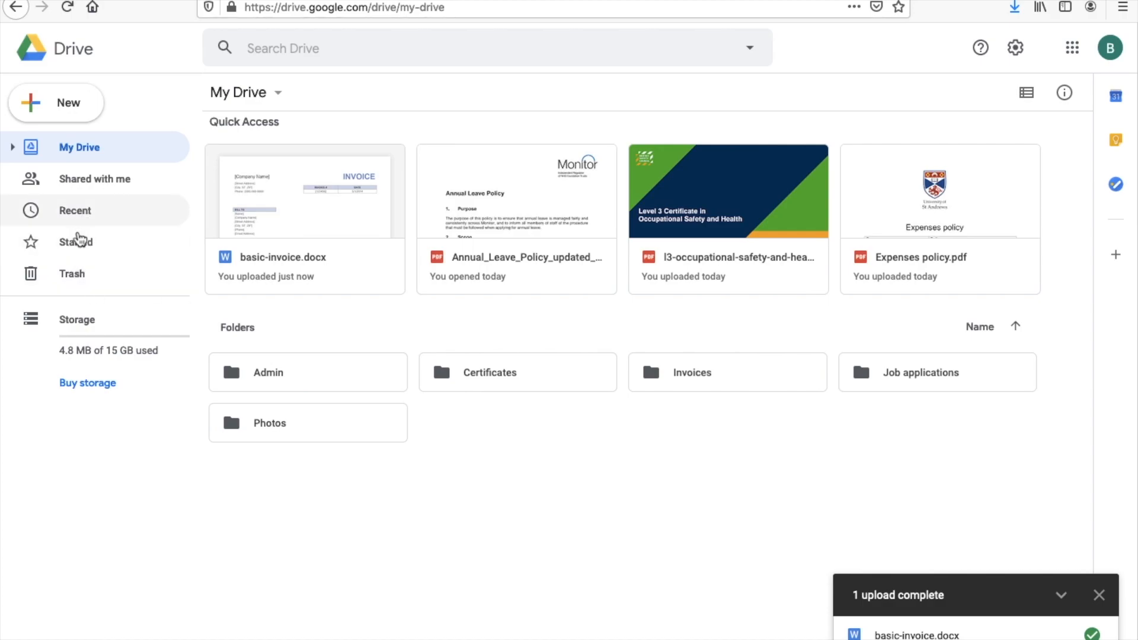
# Permanently delete the Getting started PDF from the Trash.
pyautogui.click(89, 275)
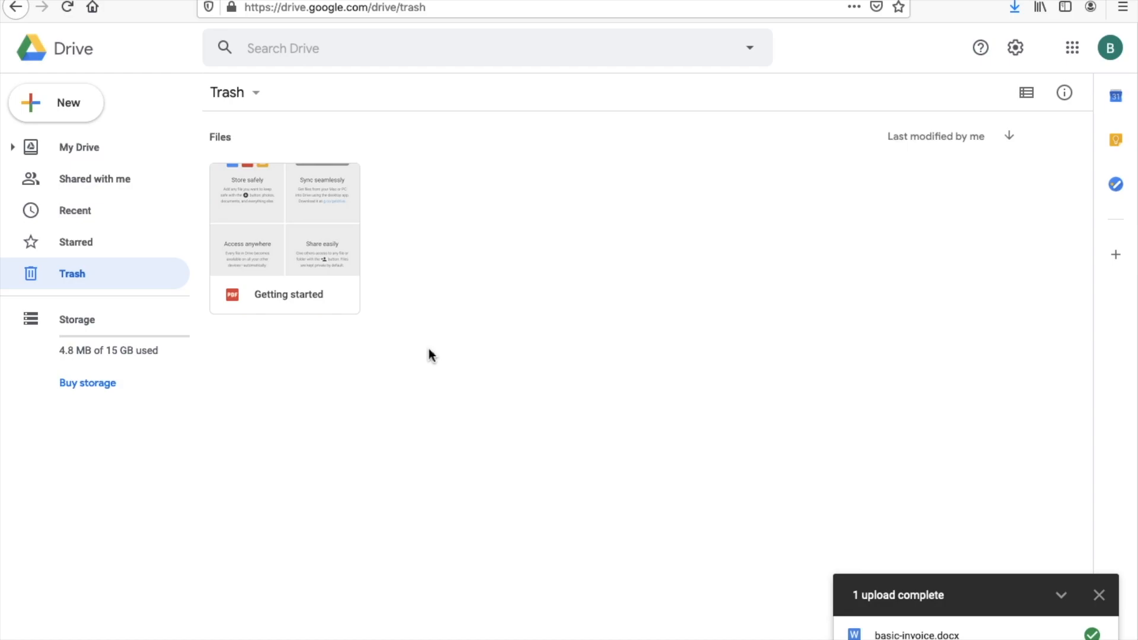
pyautogui.rightClick(300, 230)
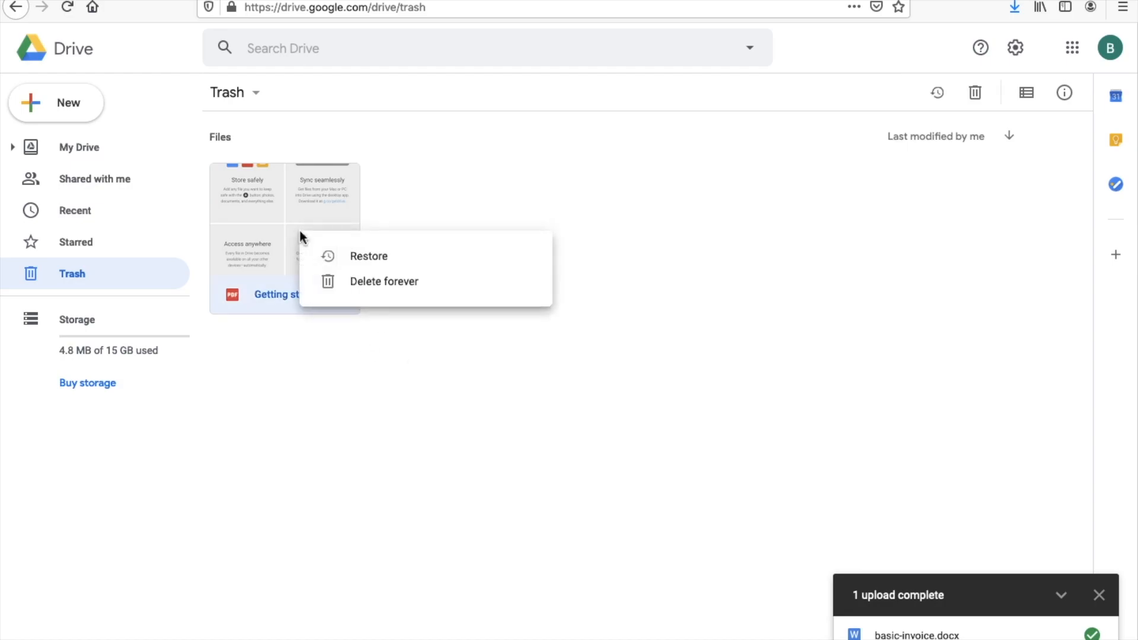
pyautogui.click(367, 284)
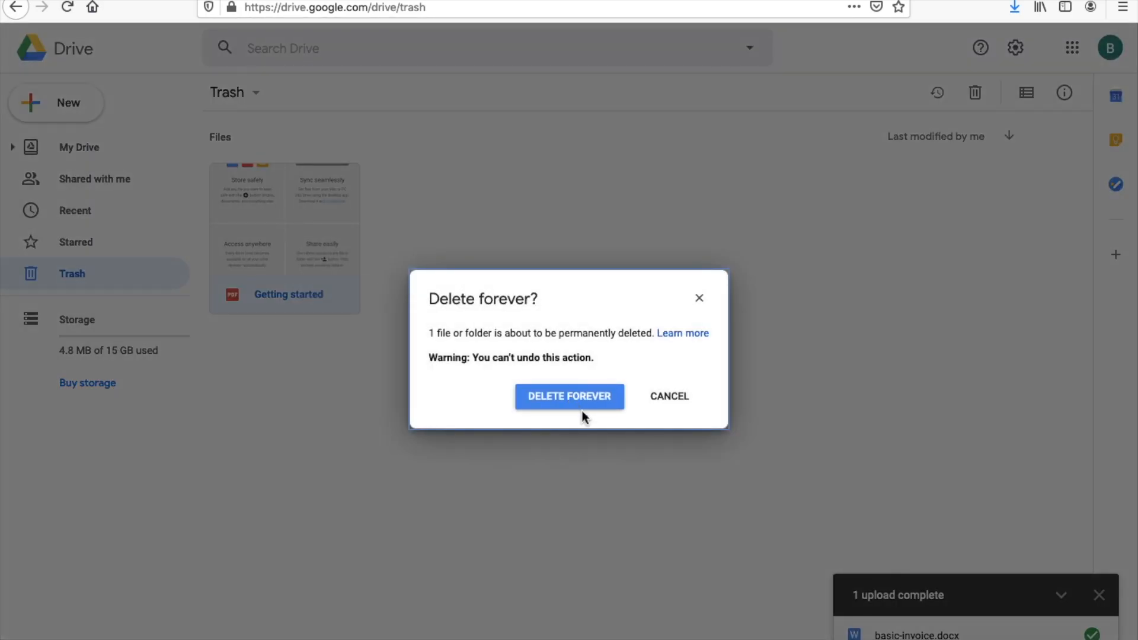
pyautogui.click(575, 408)
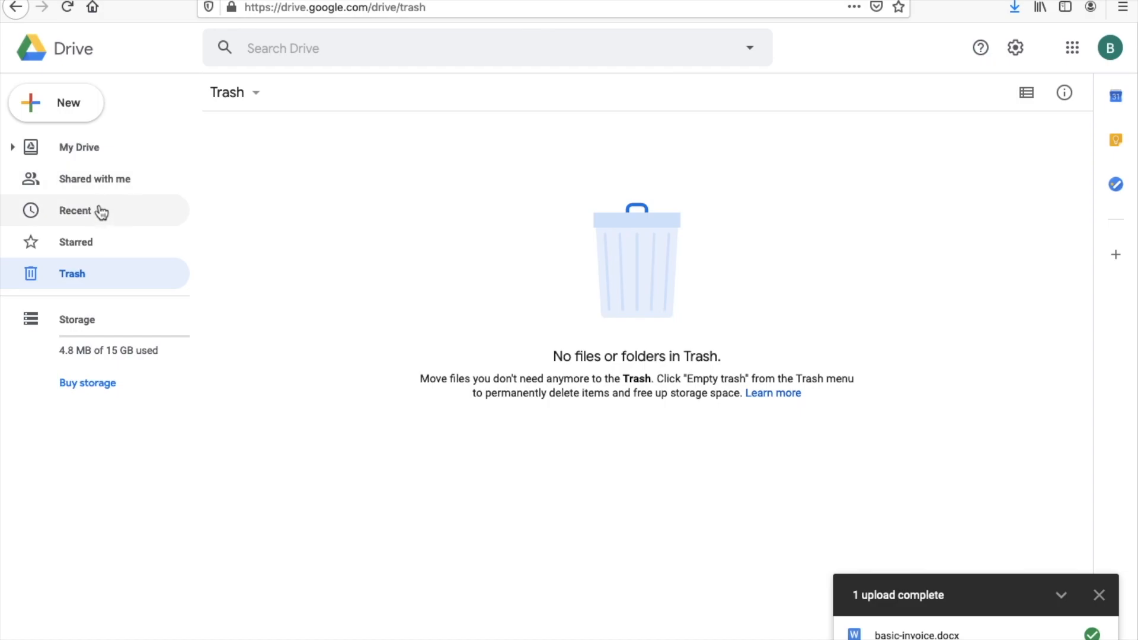
# Rename the Certificates folder in My Drive to "Work certificates" and deselect it.
pyautogui.click(105, 154)
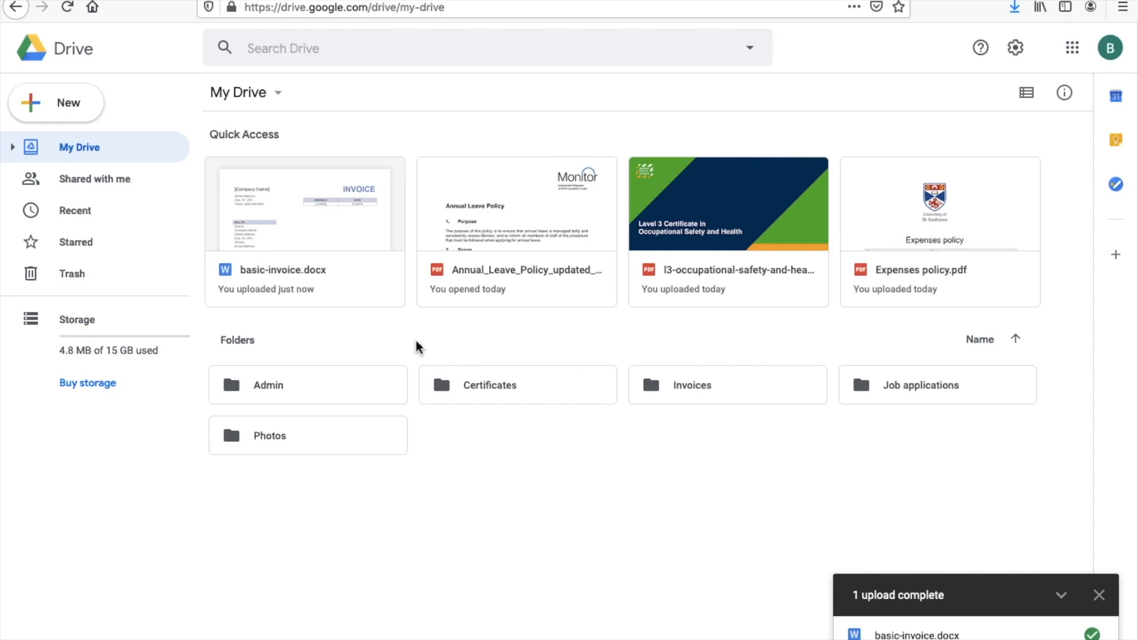
pyautogui.rightClick(490, 387)
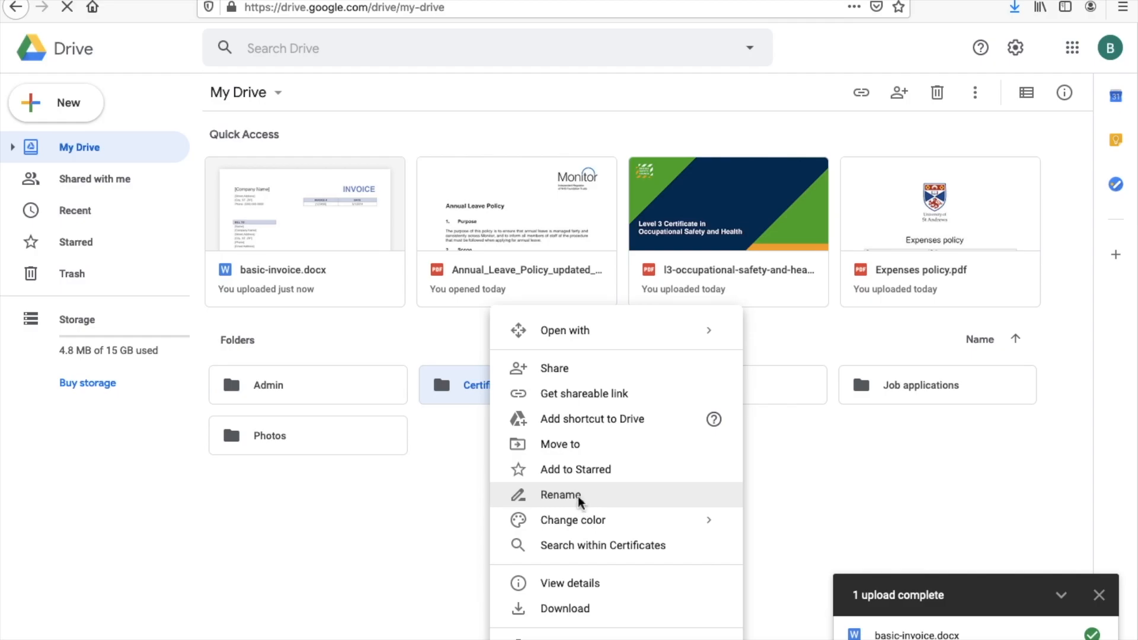
pyautogui.click(579, 497)
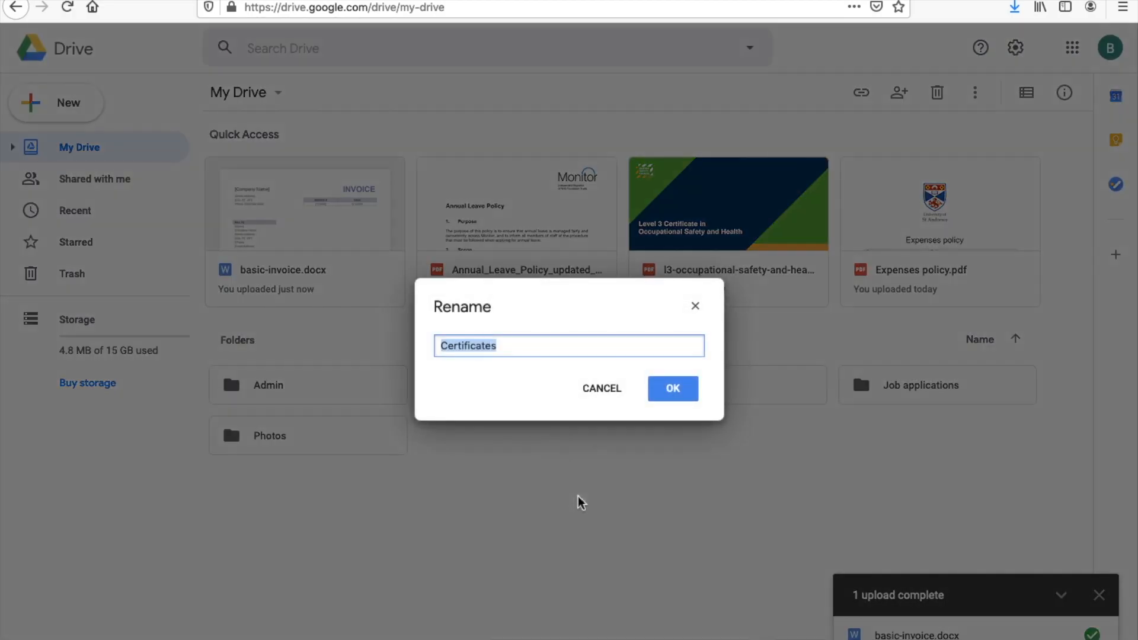
pyautogui.click(510, 348)
pyautogui.click(449, 348)
pyautogui.press('BackSpace')
pyautogui.write('Work ')
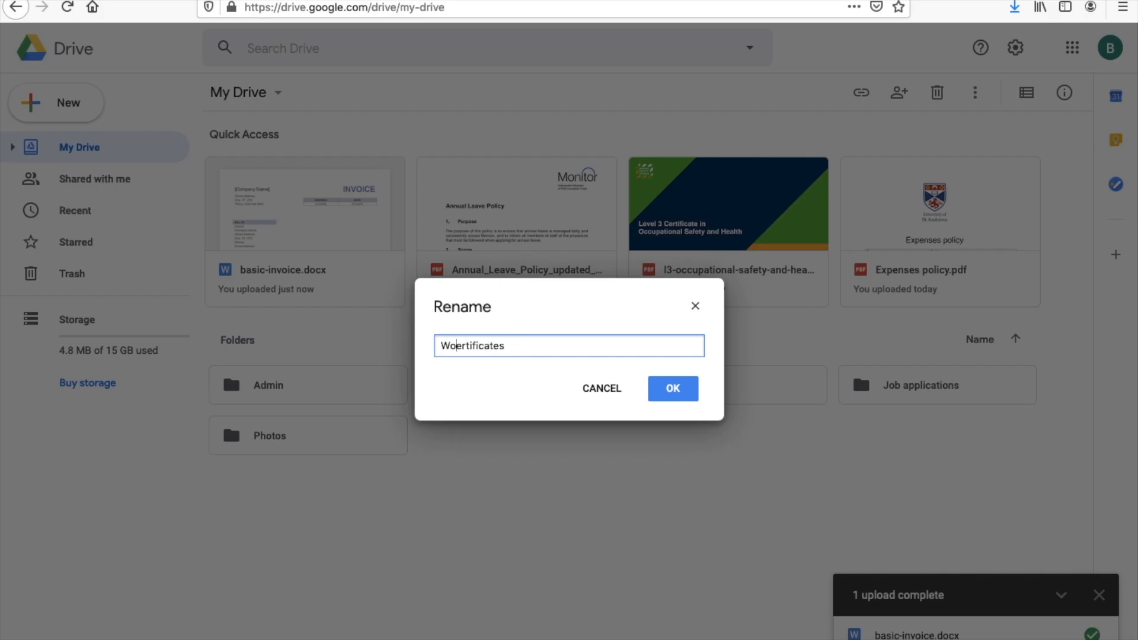
pyautogui.write('c')
pyautogui.click(683, 395)
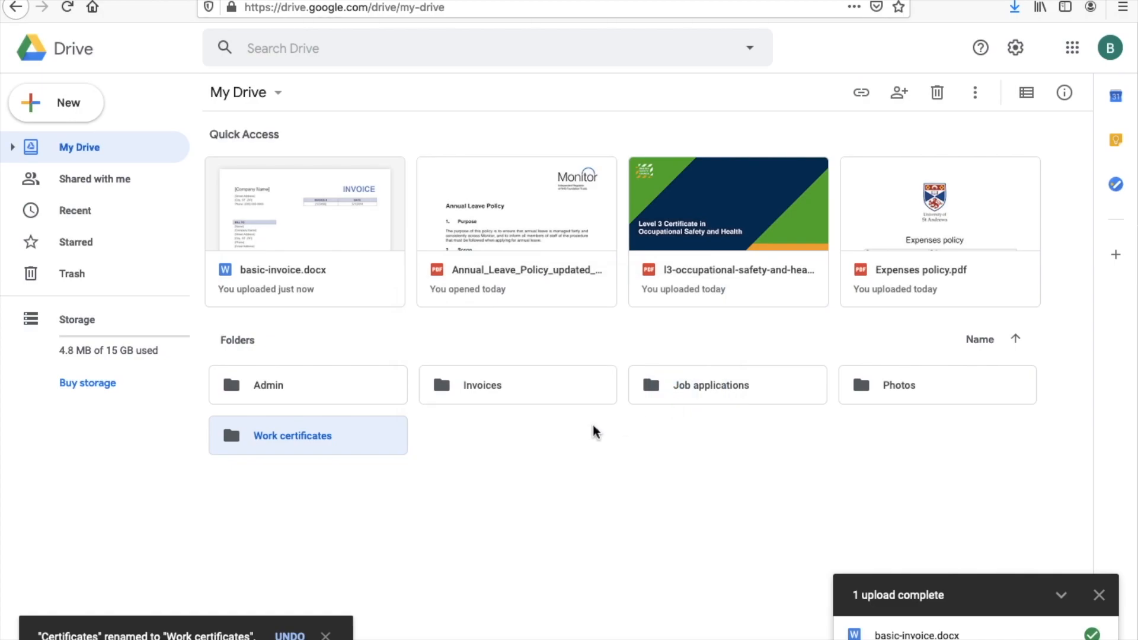
pyautogui.click(621, 454)
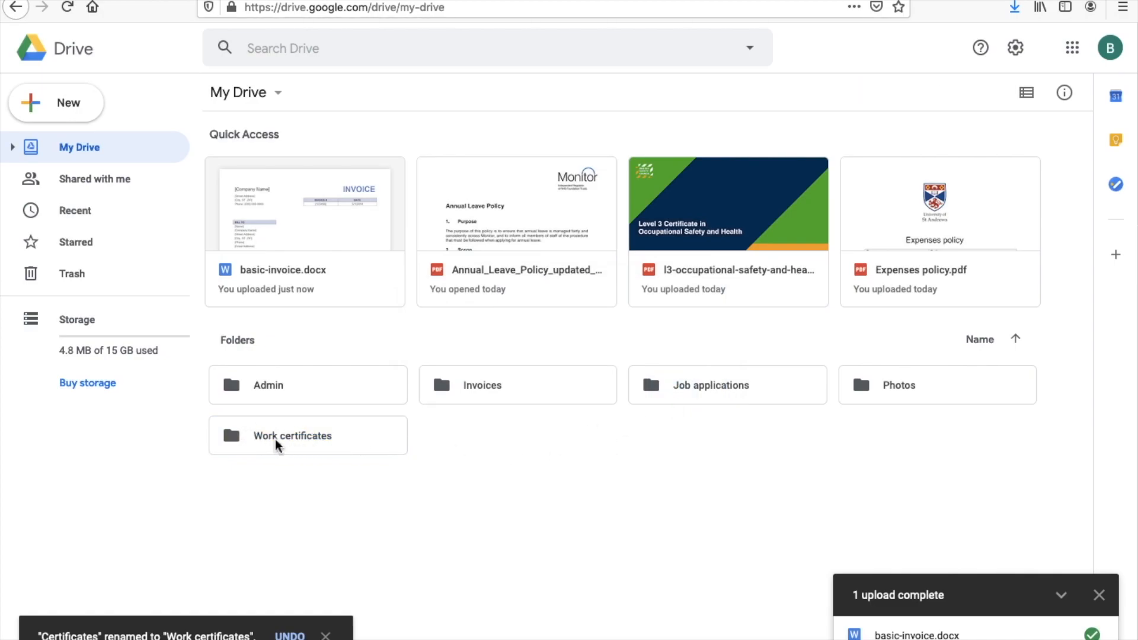